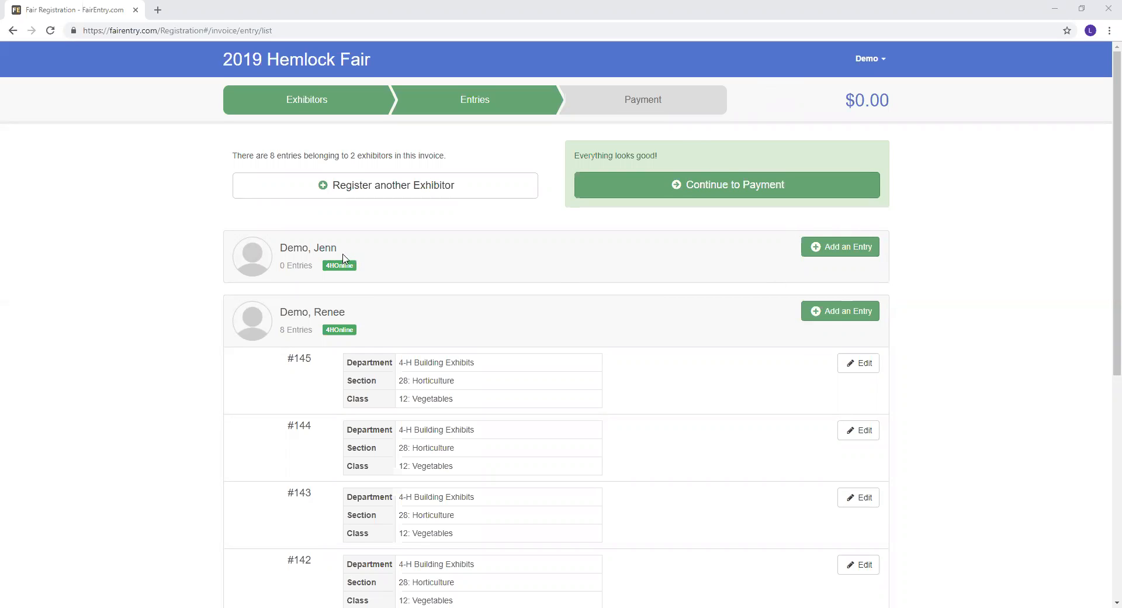
# Step: Add an entry for the exhibitor without entries in 01- Dairy, section Dairy Herdsmanship, class Herdsmanship, using the suggested club
pyautogui.click(858, 253)
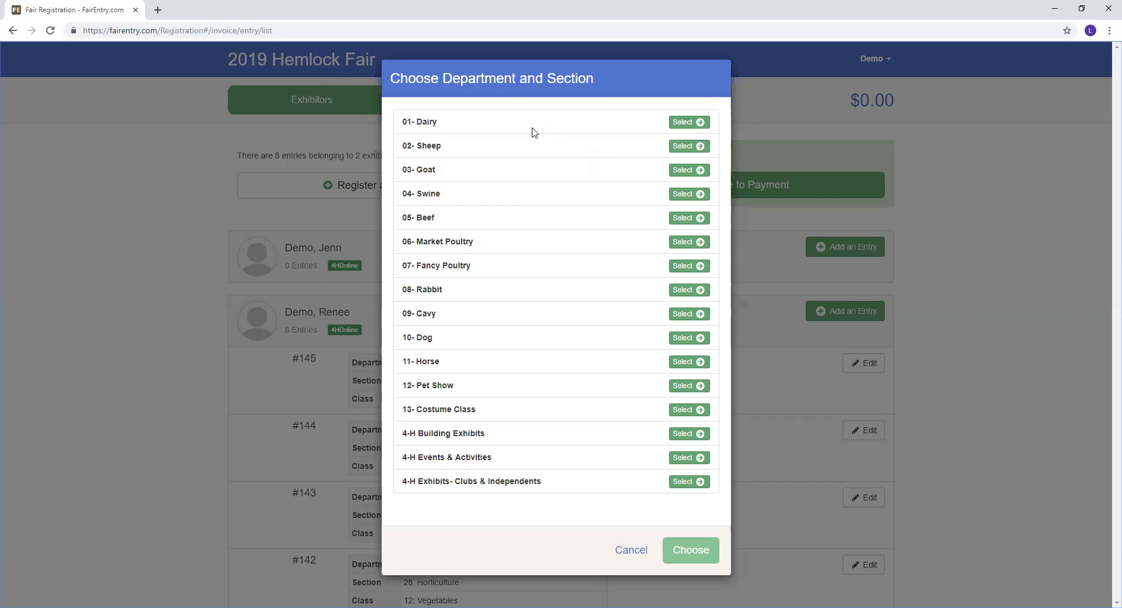
pyautogui.click(687, 124)
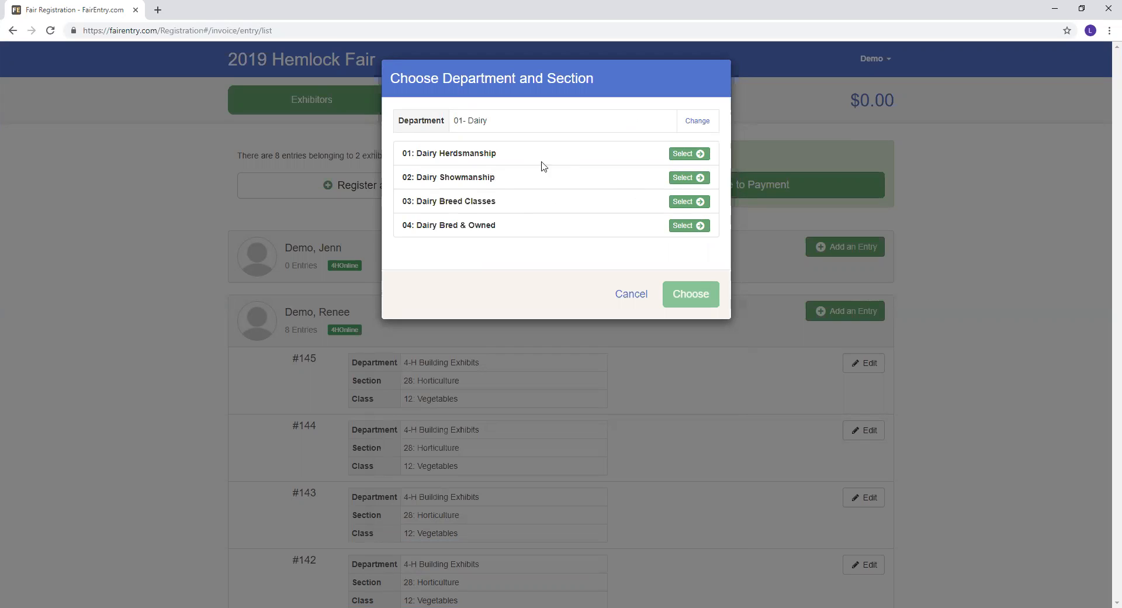
pyautogui.click(694, 154)
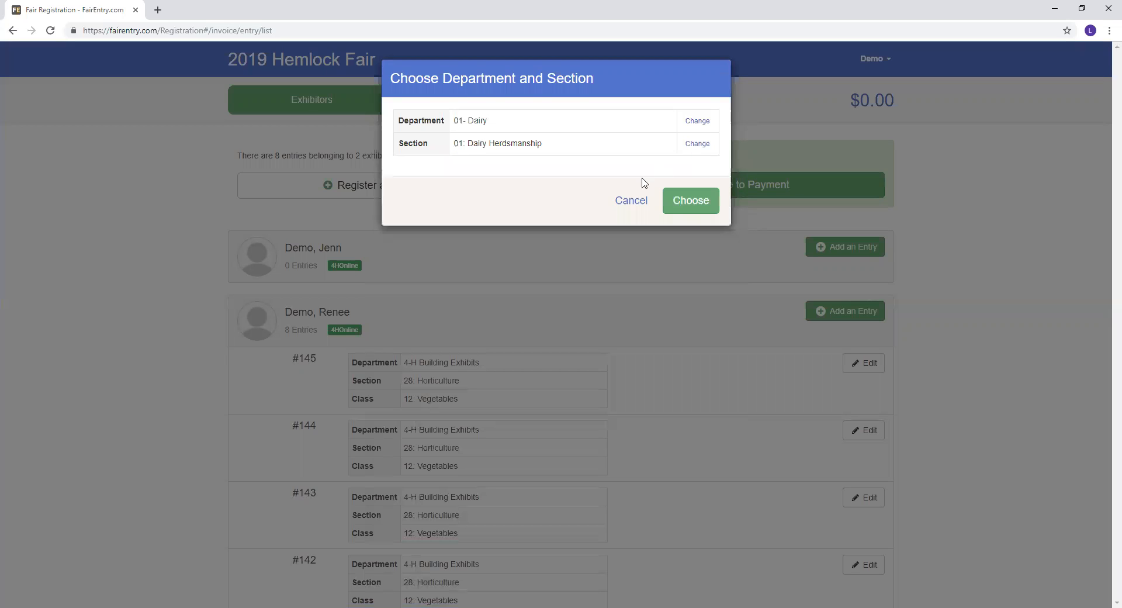
pyautogui.click(701, 207)
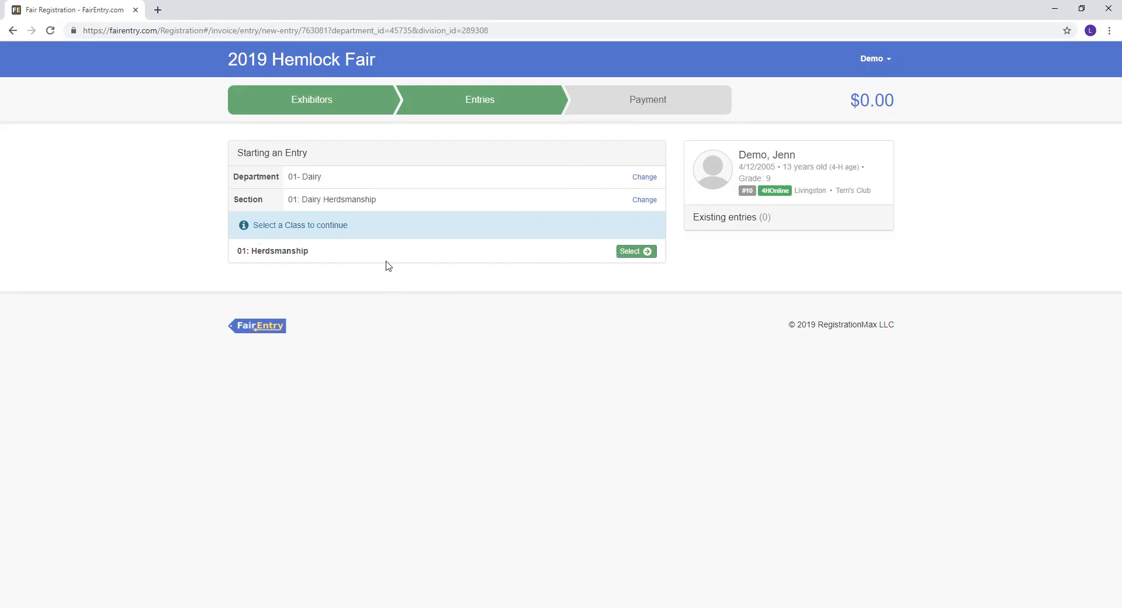
pyautogui.click(642, 259)
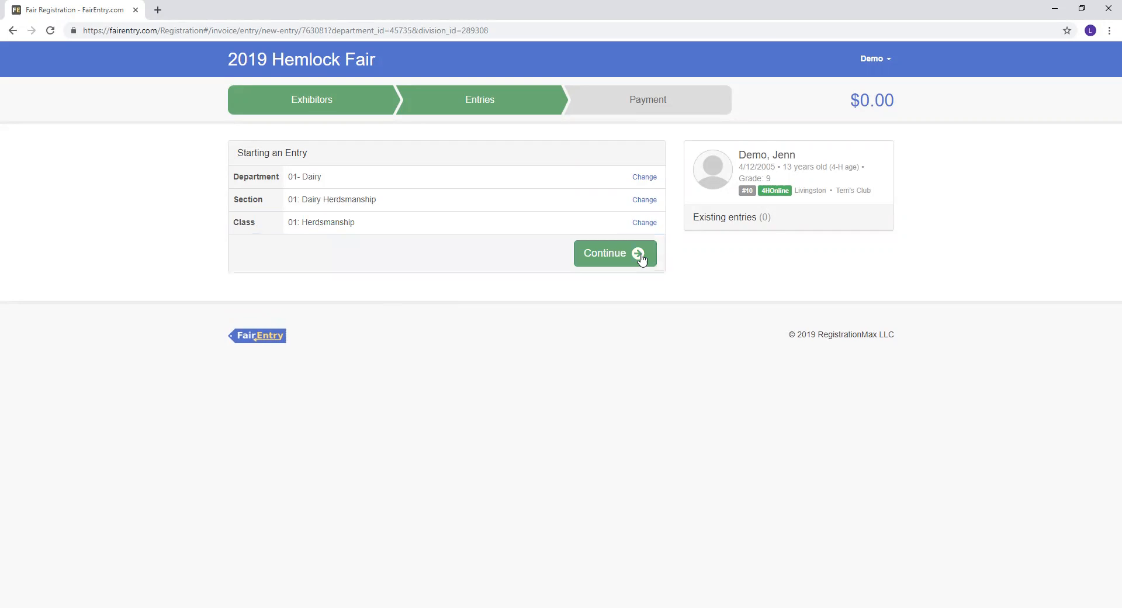
pyautogui.click(605, 260)
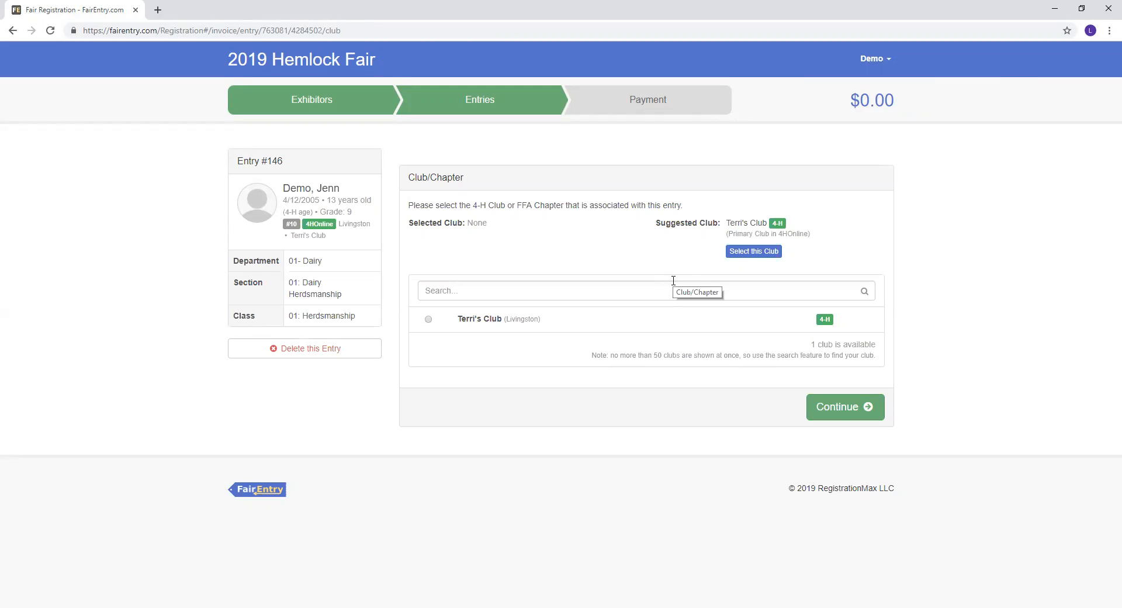
pyautogui.click(754, 251)
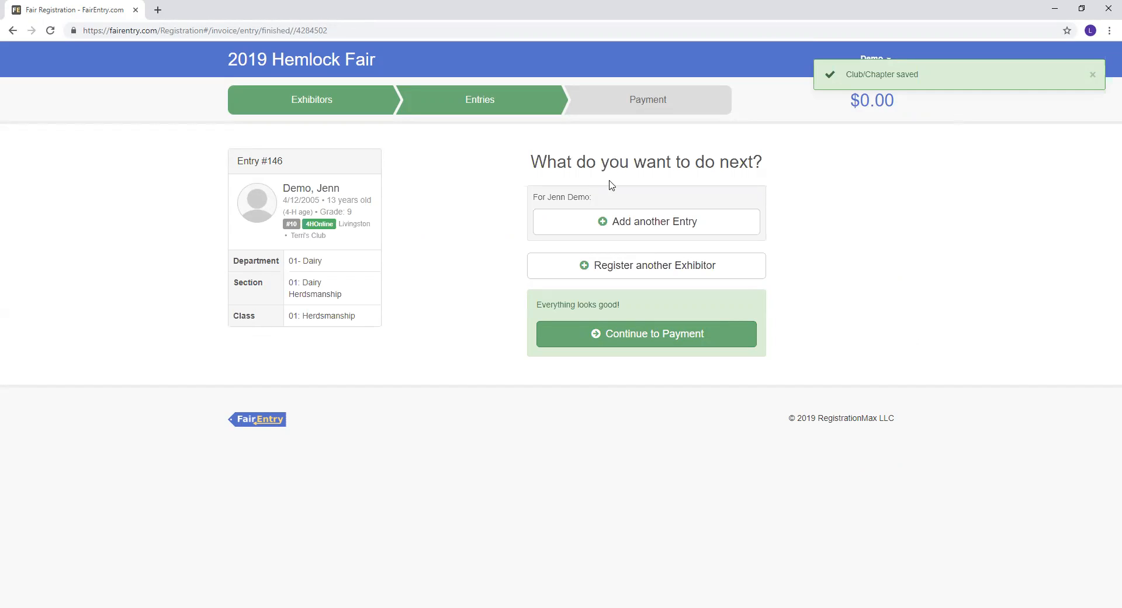
# Step: Add another entry for the same exhibitor in section 02: Dairy Showmanship, class 02: Senior Showmanship, using the suggested club
pyautogui.click(646, 232)
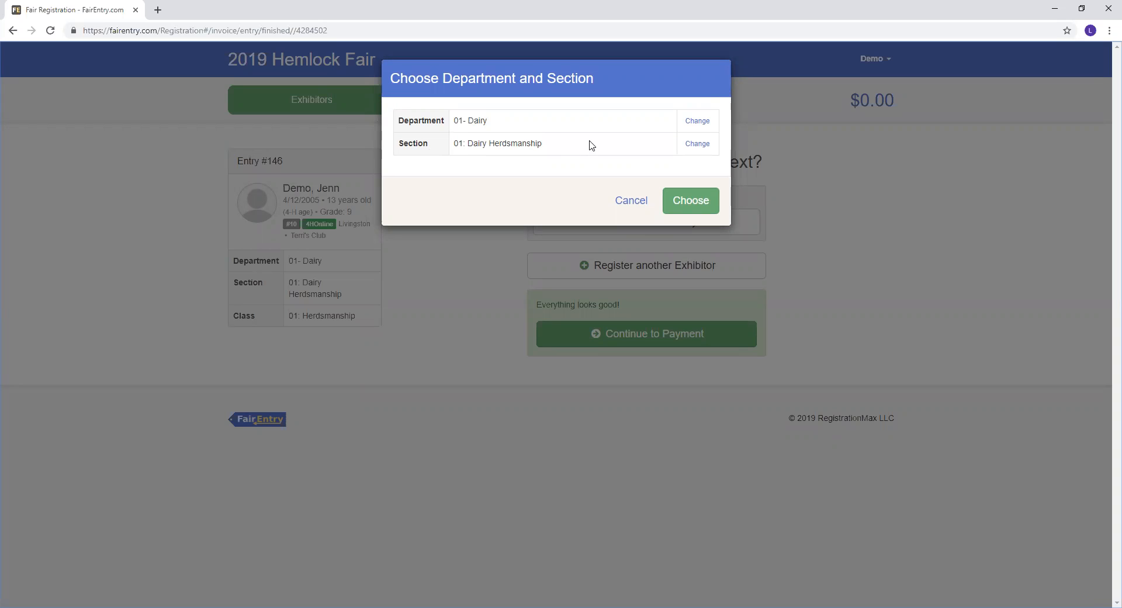
pyautogui.click(695, 146)
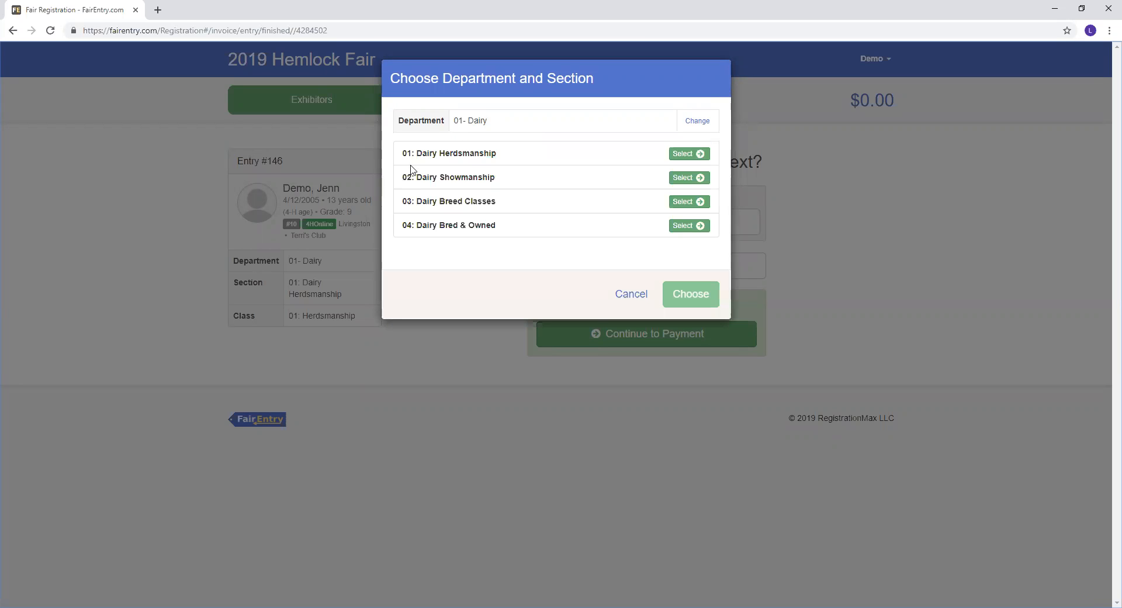
pyautogui.click(685, 178)
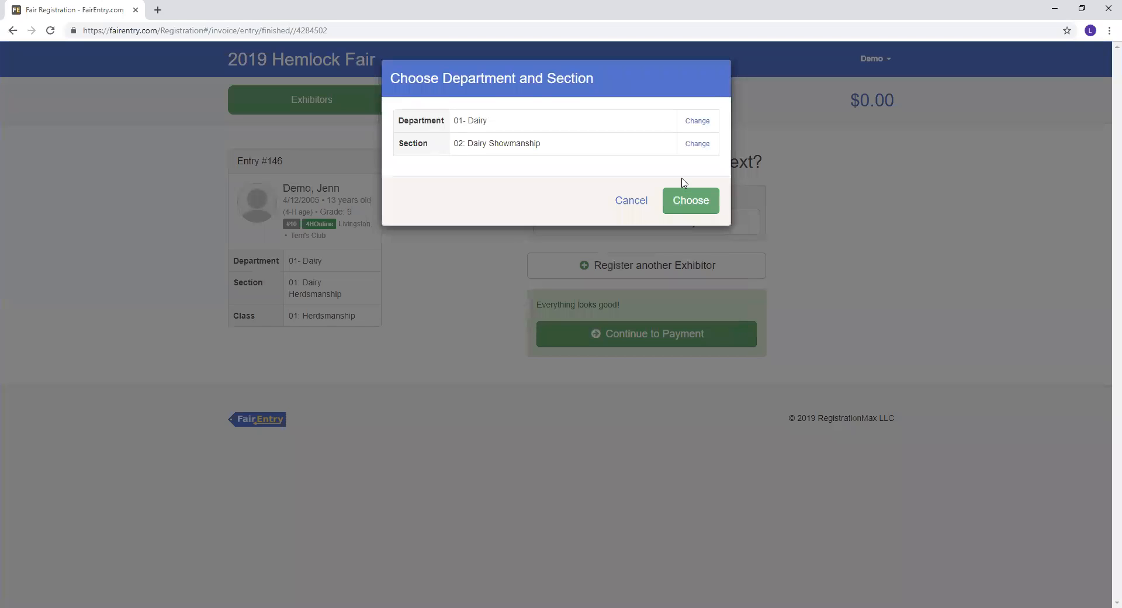
pyautogui.click(698, 204)
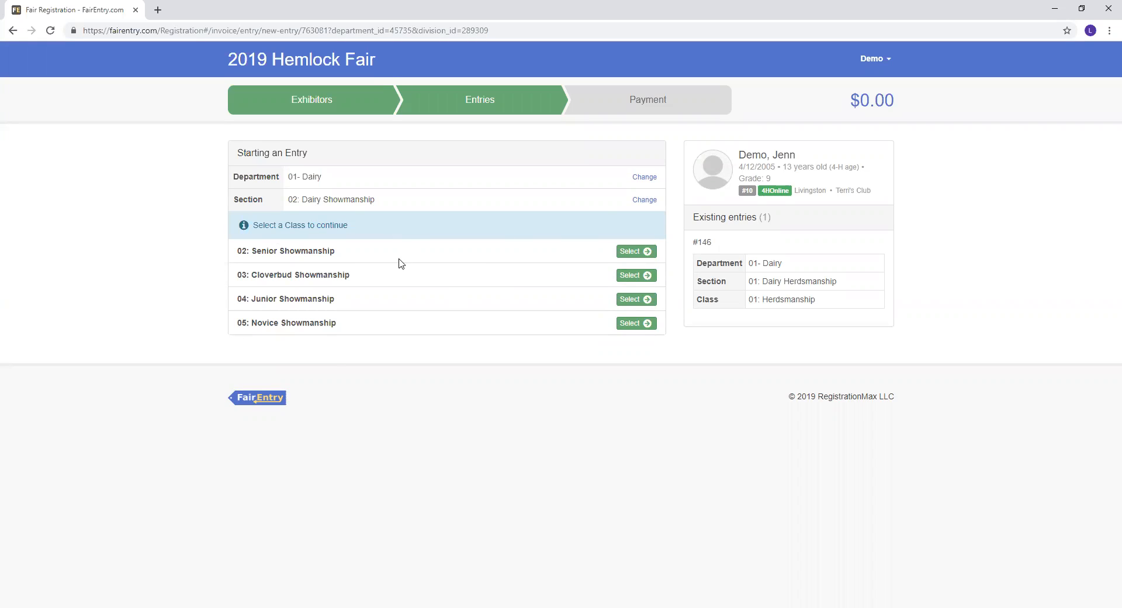
pyautogui.click(635, 253)
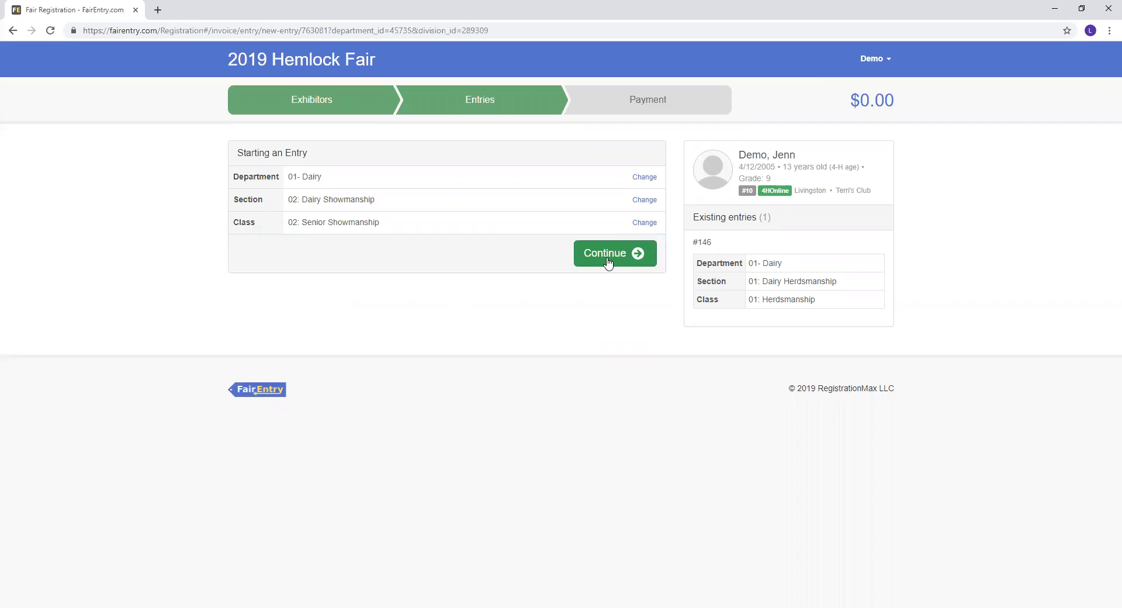
pyautogui.click(607, 262)
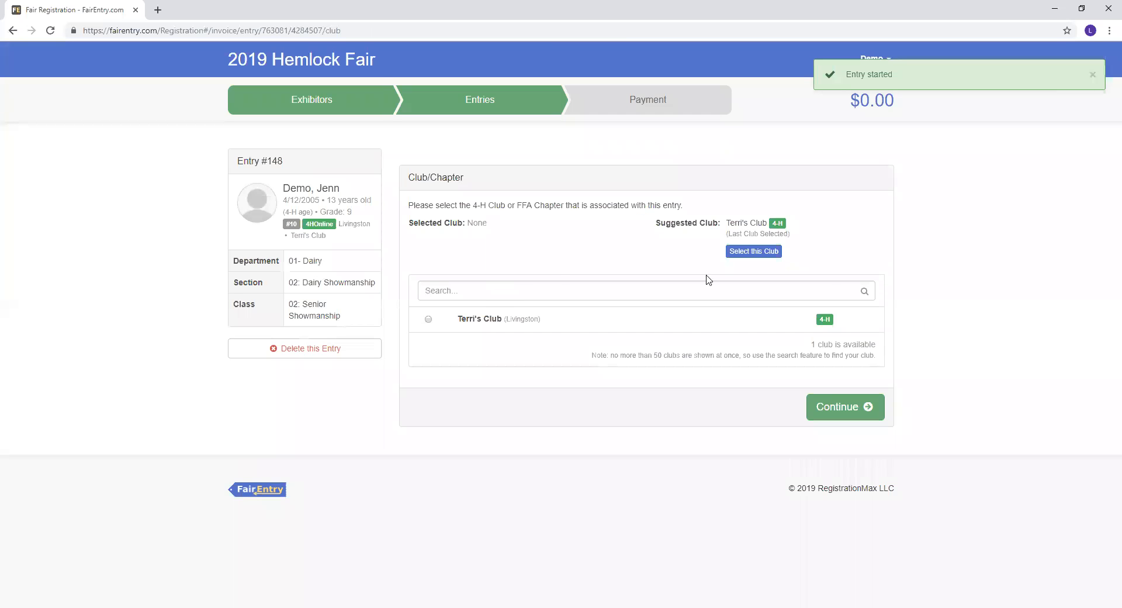
pyautogui.click(754, 251)
pyautogui.click(854, 404)
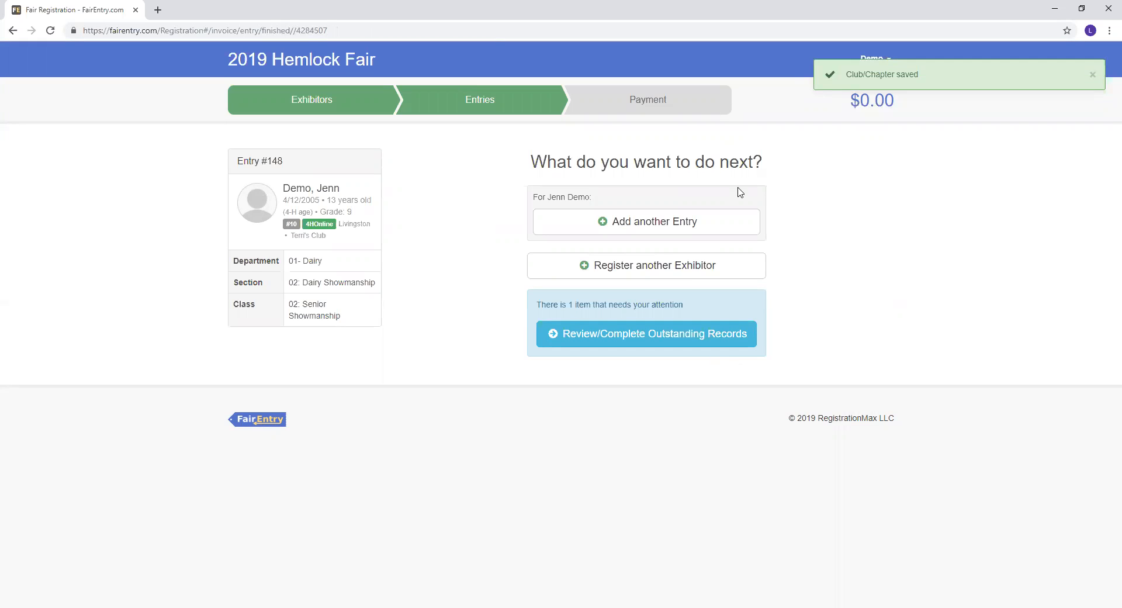
# Step: Start another Dairy entry in section 03: Dairy Breed Classes, class 06: Spring Heifer Calf, and select the suggested club
pyautogui.click(662, 231)
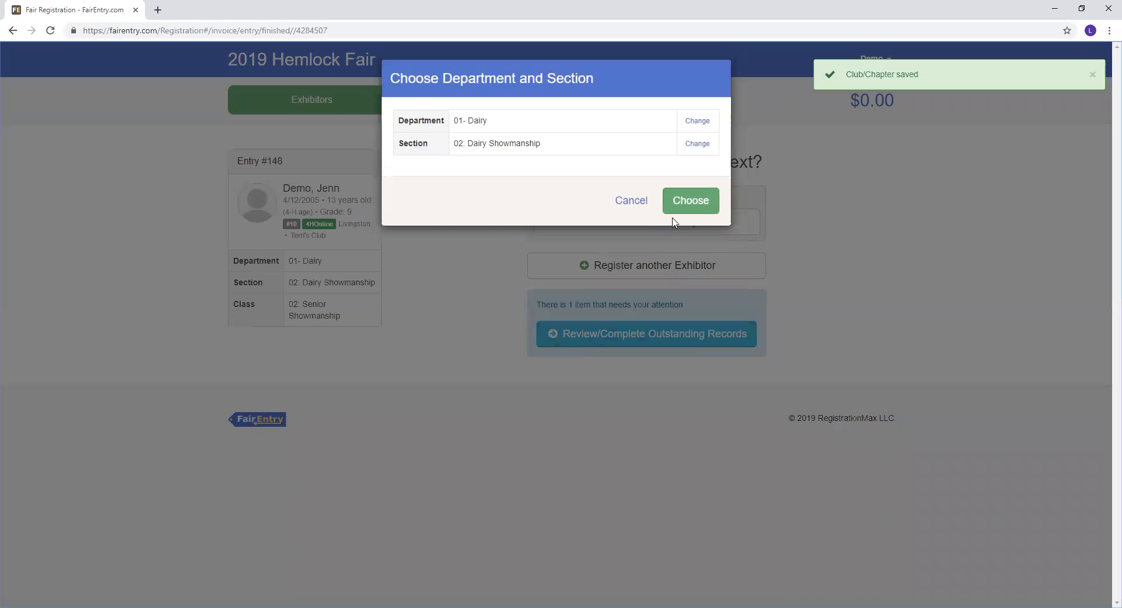
pyautogui.click(697, 144)
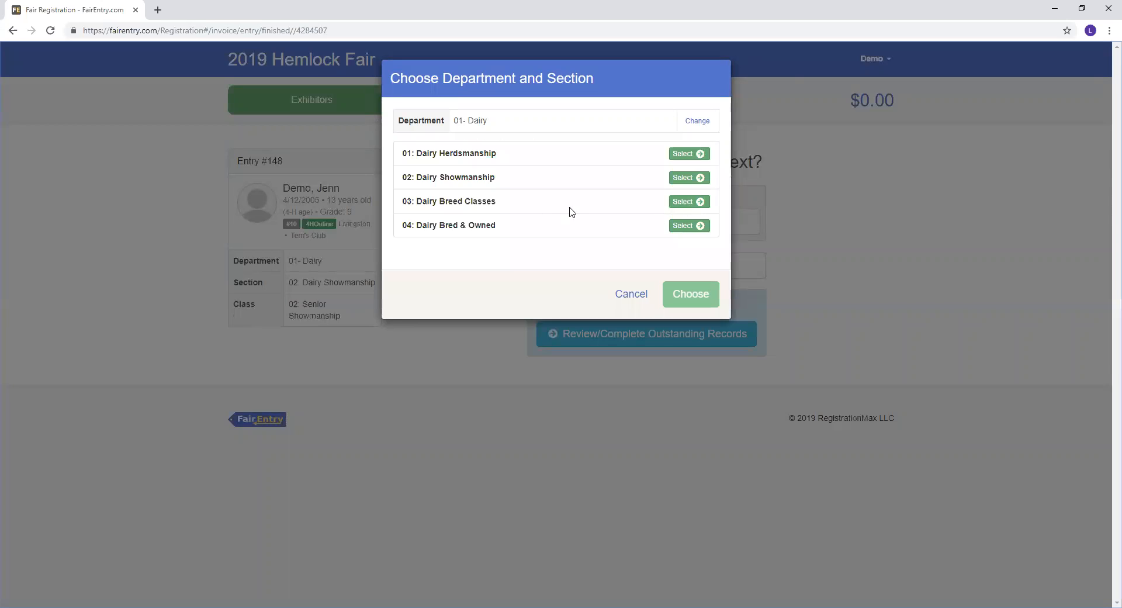
pyautogui.click(690, 203)
pyautogui.click(688, 208)
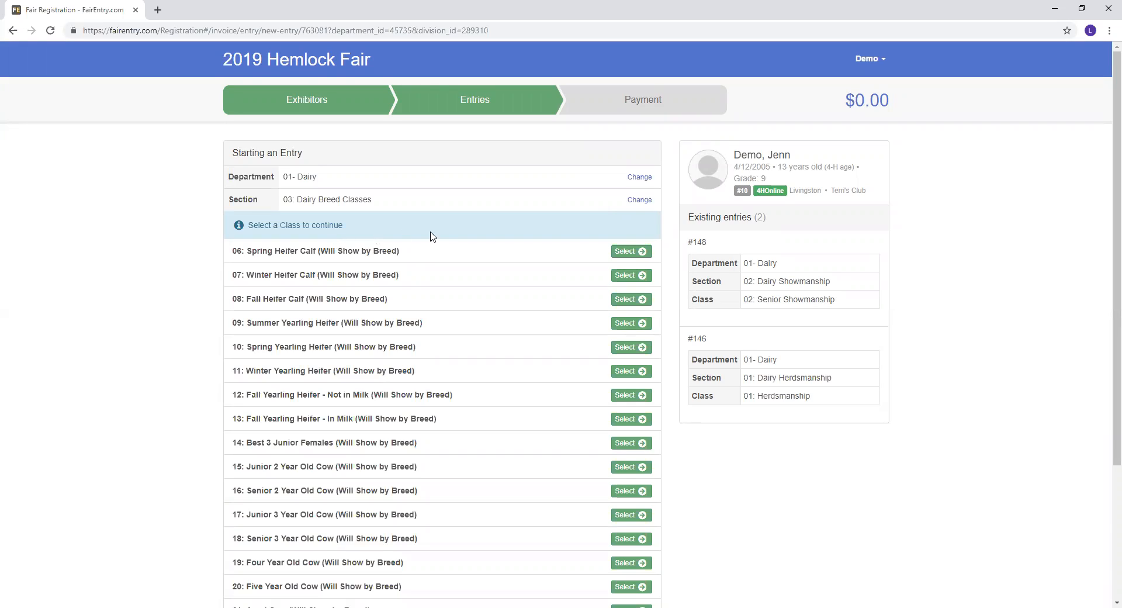
pyautogui.click(635, 252)
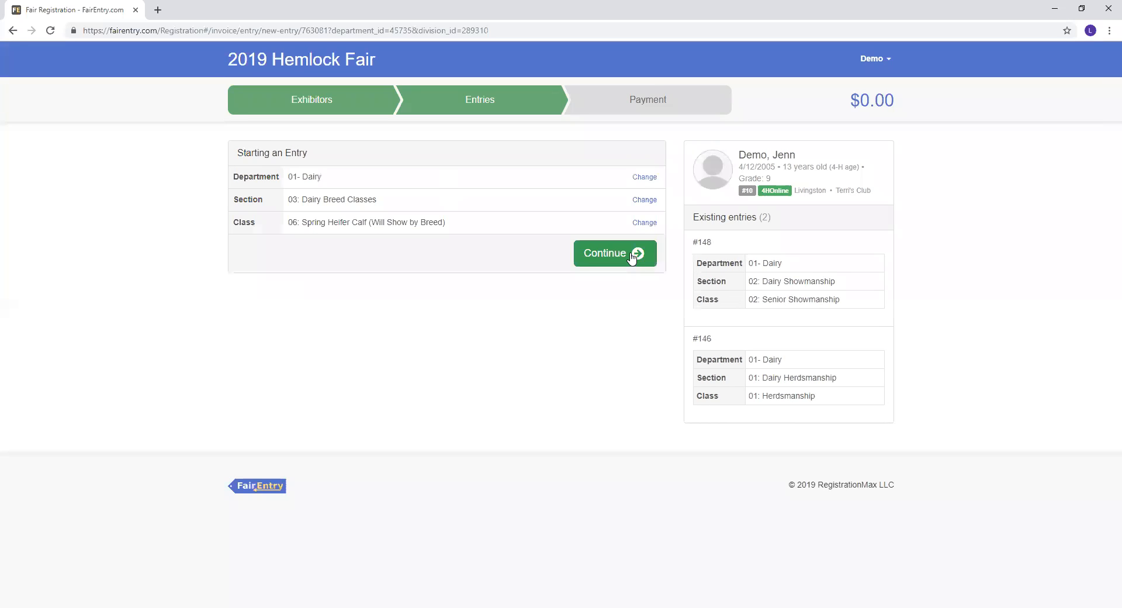
pyautogui.click(609, 260)
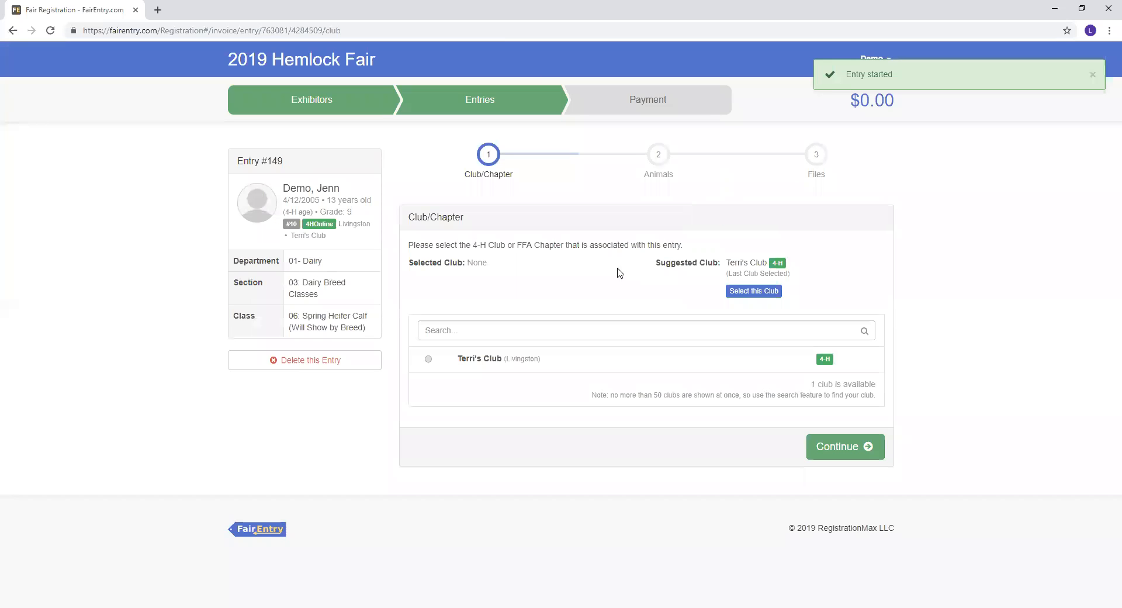
pyautogui.click(749, 291)
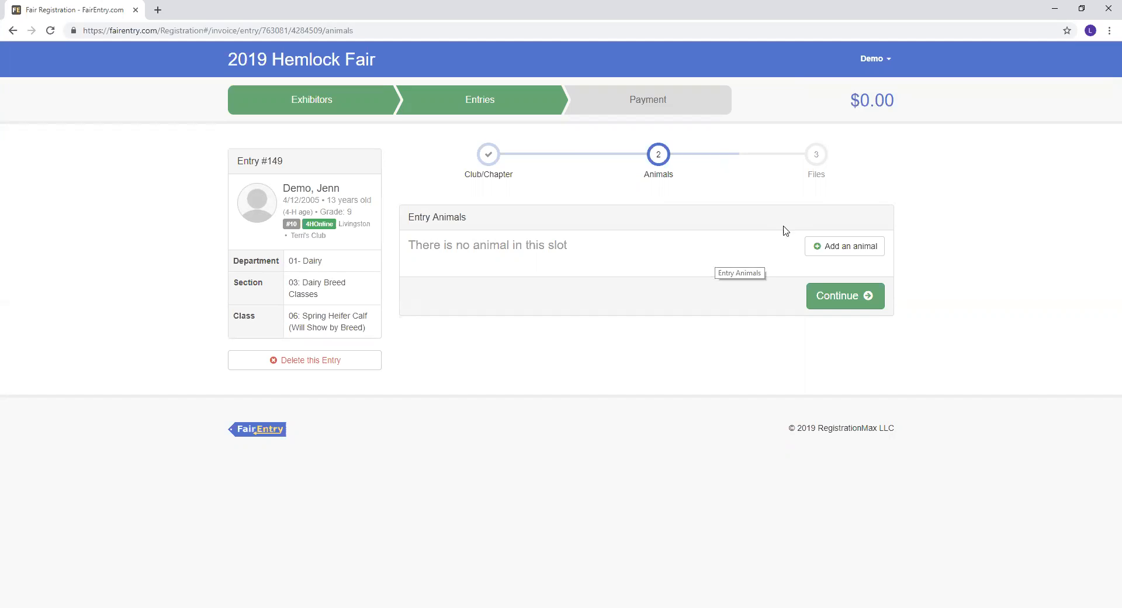
# Step: Start a new Dairy Cattle animal record for the entry with tag 58 and fill in the animal's birthdate
pyautogui.click(857, 251)
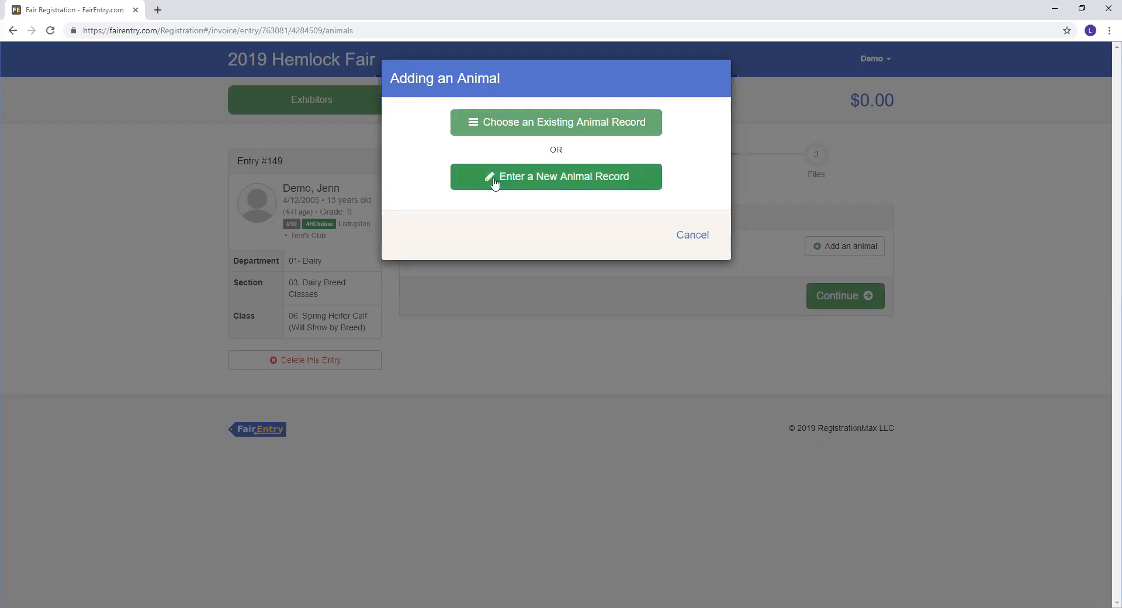
pyautogui.click(577, 182)
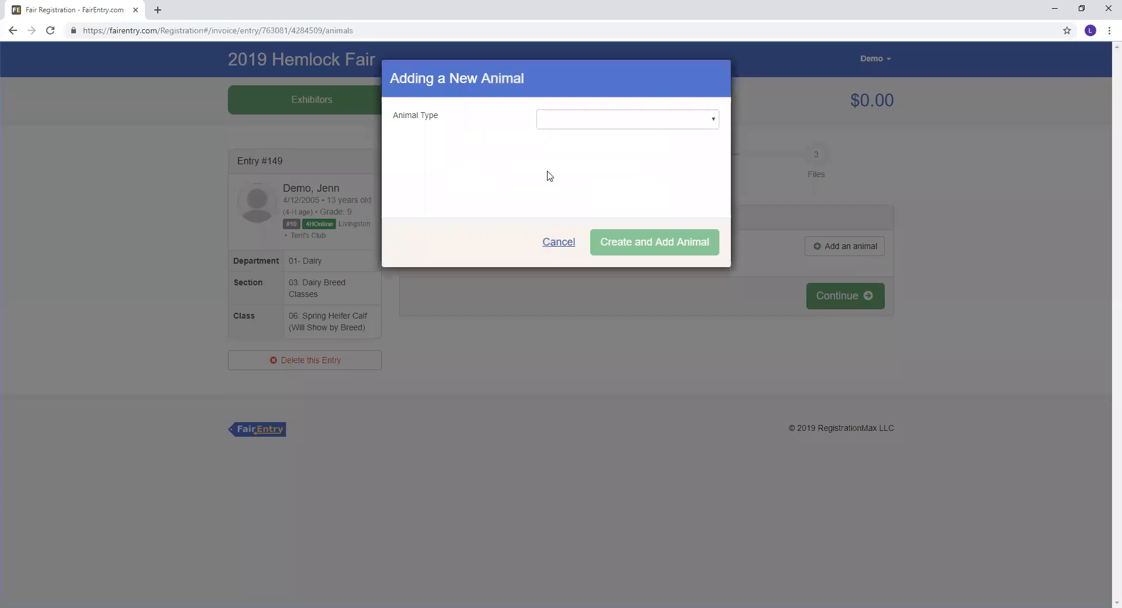
pyautogui.click(663, 123)
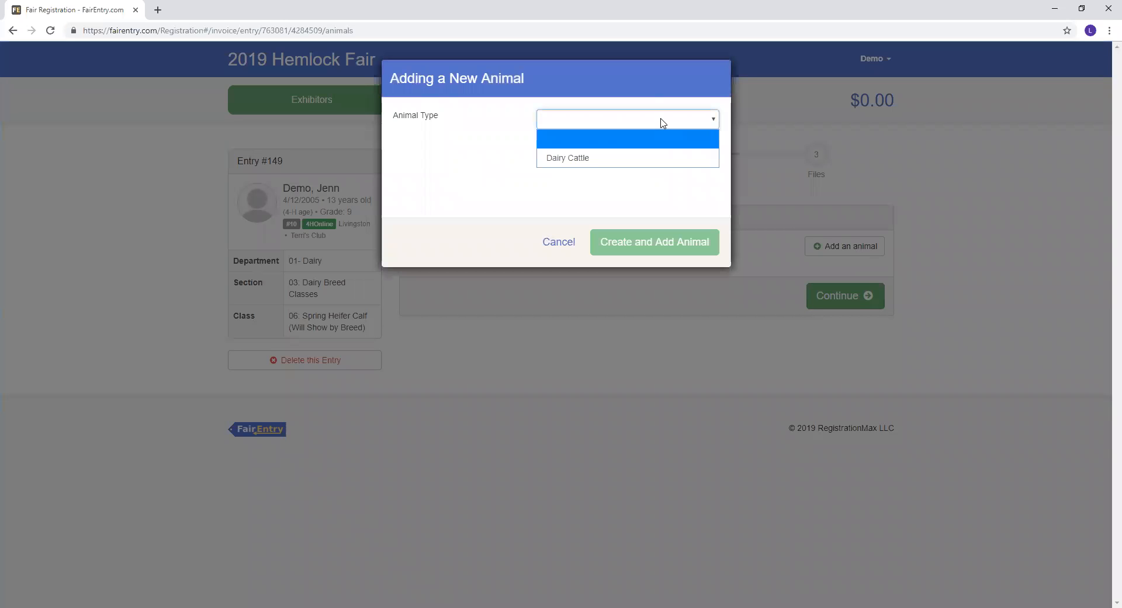
pyautogui.click(572, 157)
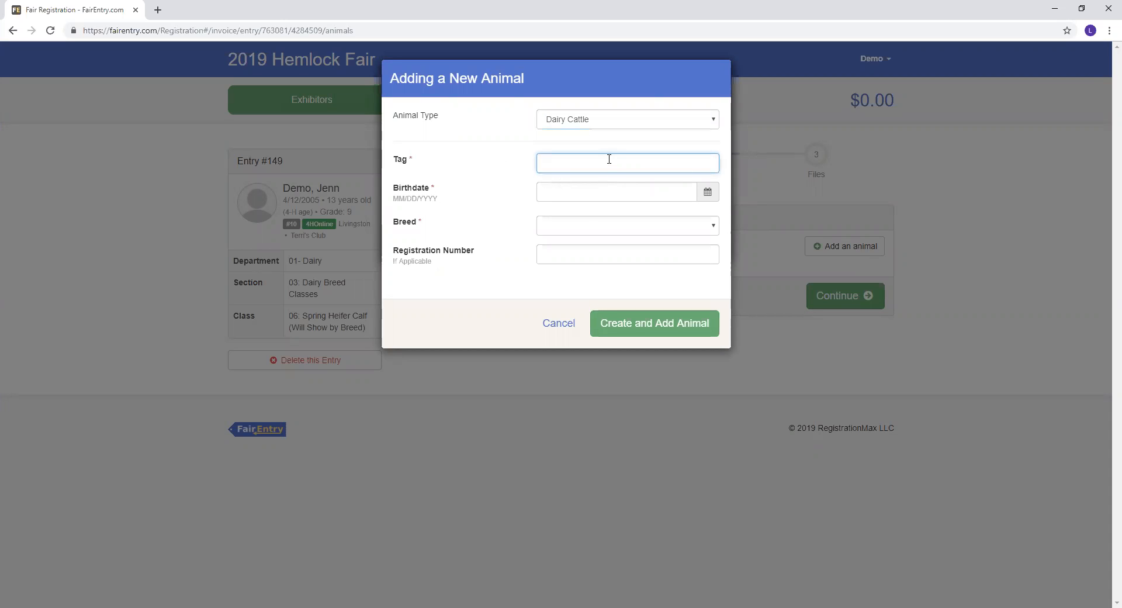
pyautogui.write('58')
pyautogui.press('Tab')
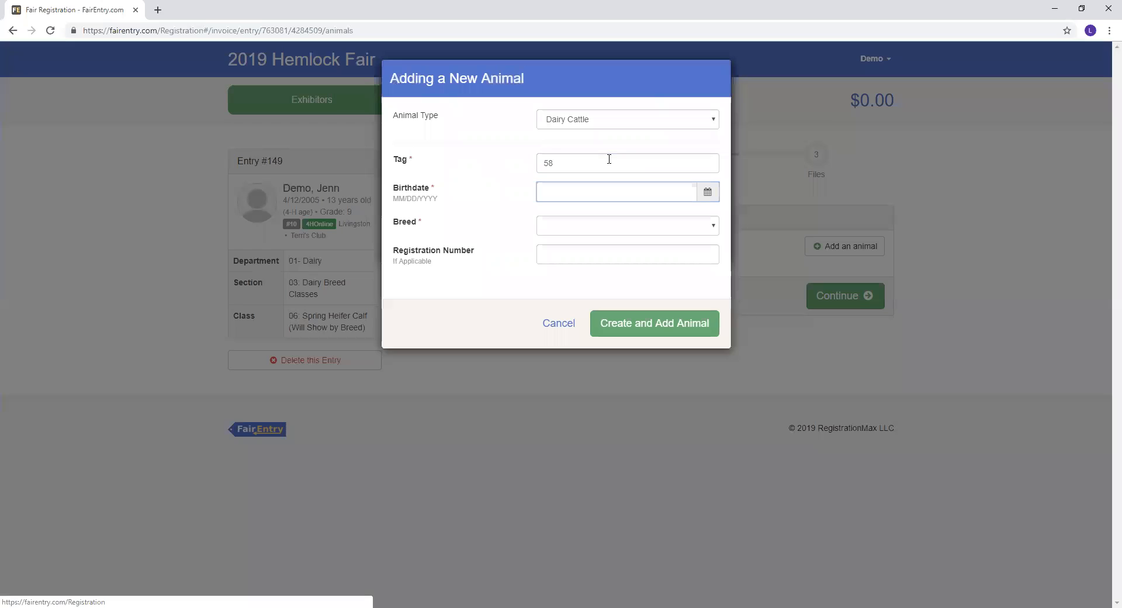
pyautogui.click(707, 197)
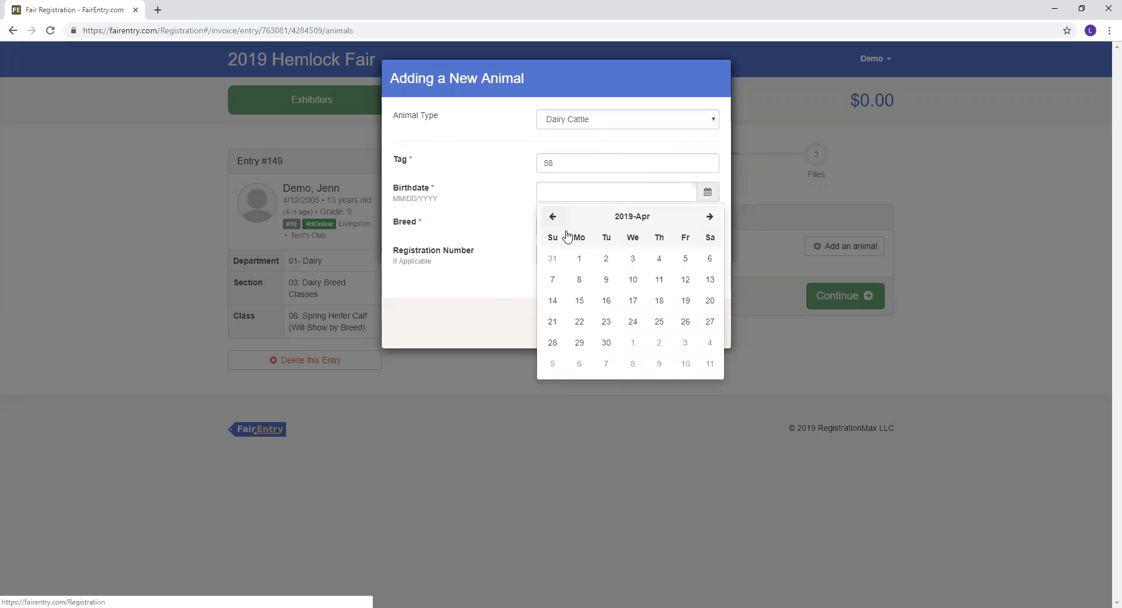
pyautogui.click(576, 280)
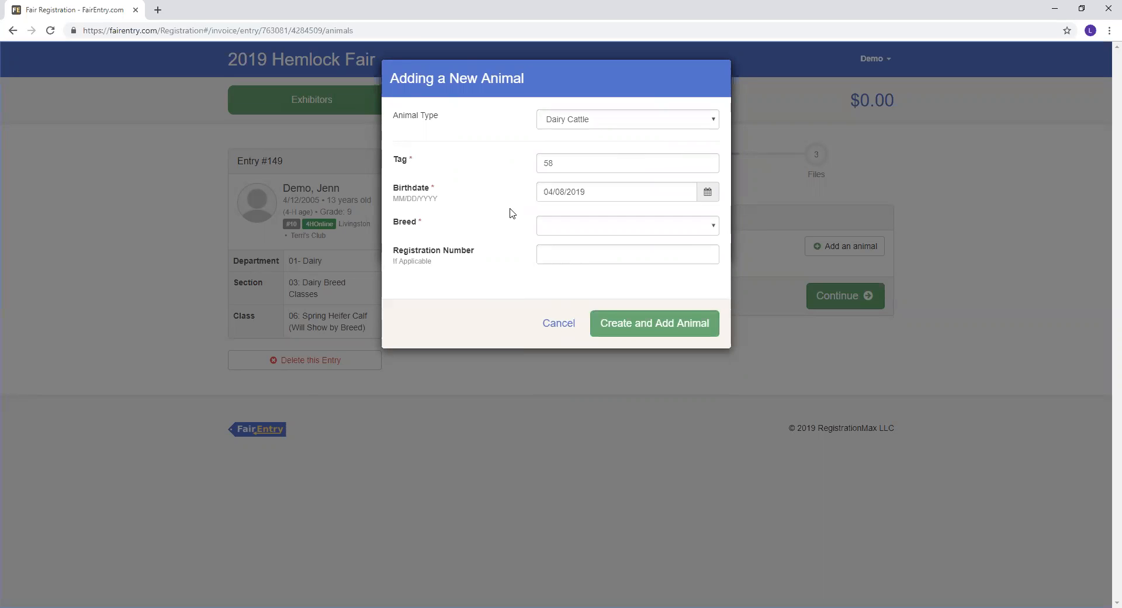
# Step: Set the breed to Ayrshire, leave the registration number blank, and create and add the animal to the entry
pyautogui.click(574, 230)
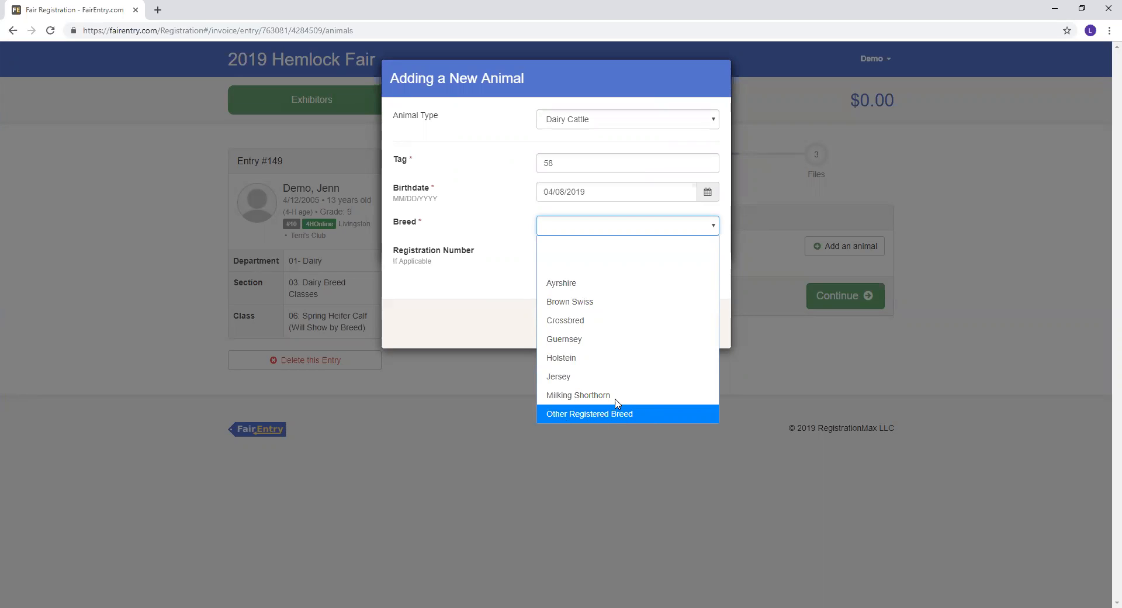
pyautogui.click(589, 324)
pyautogui.click(605, 232)
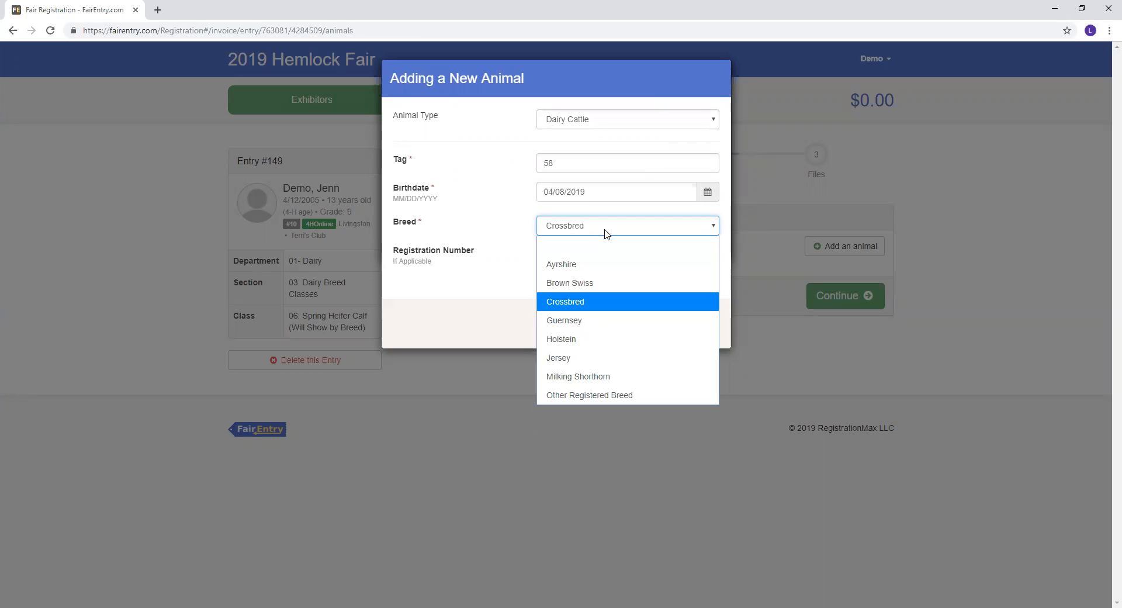
pyautogui.click(587, 265)
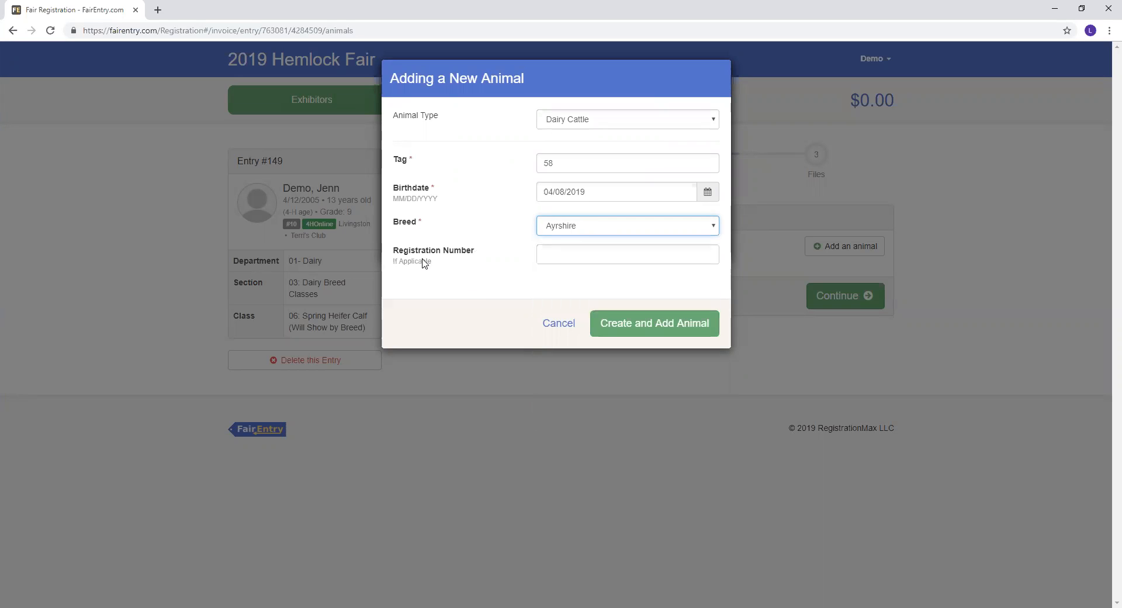
pyautogui.click(568, 258)
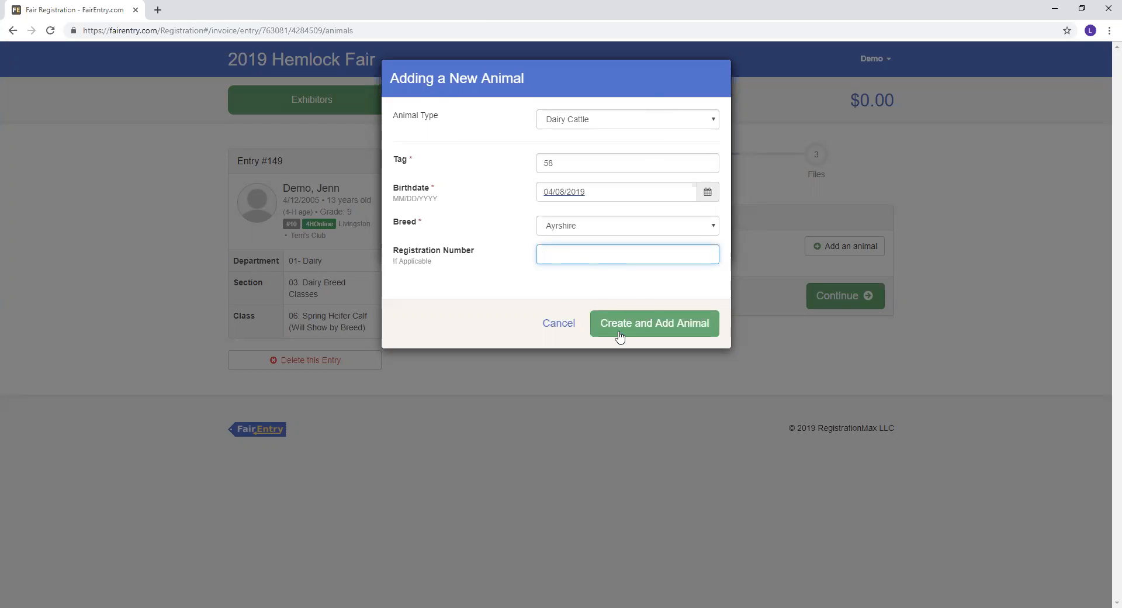
pyautogui.click(654, 332)
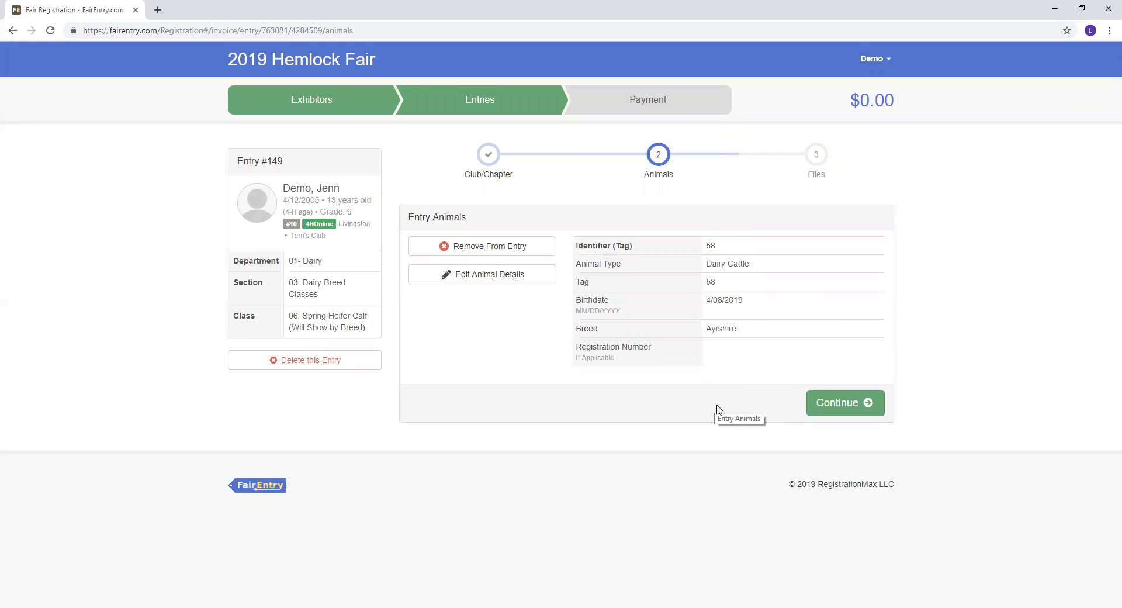
# Step: Accept the entry's animal details and finish the entry without uploading the optional registration paper
pyautogui.click(845, 409)
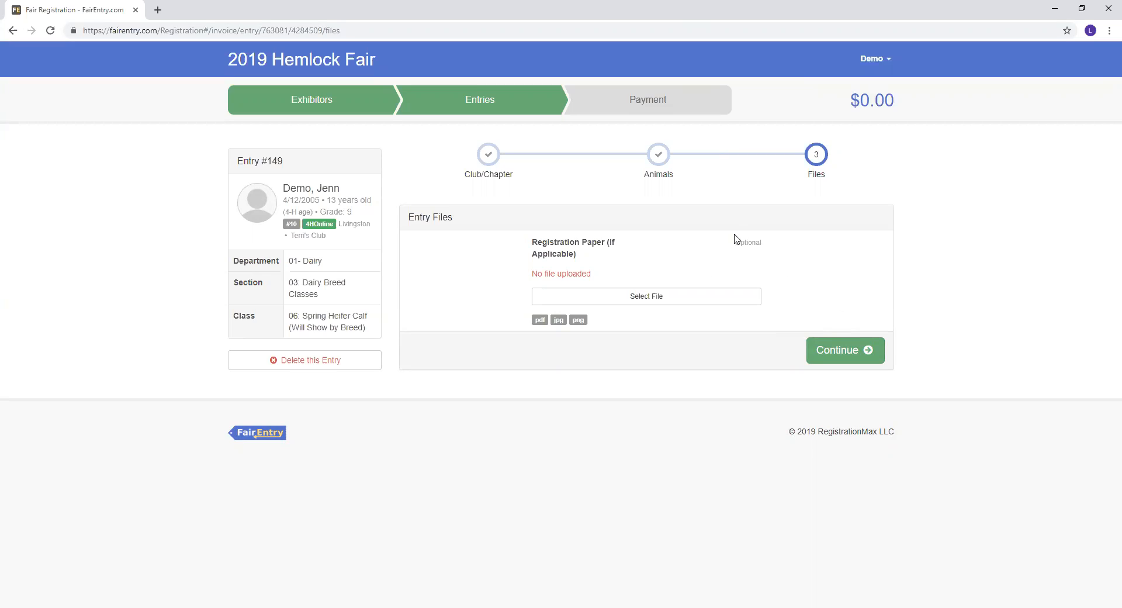
pyautogui.click(840, 358)
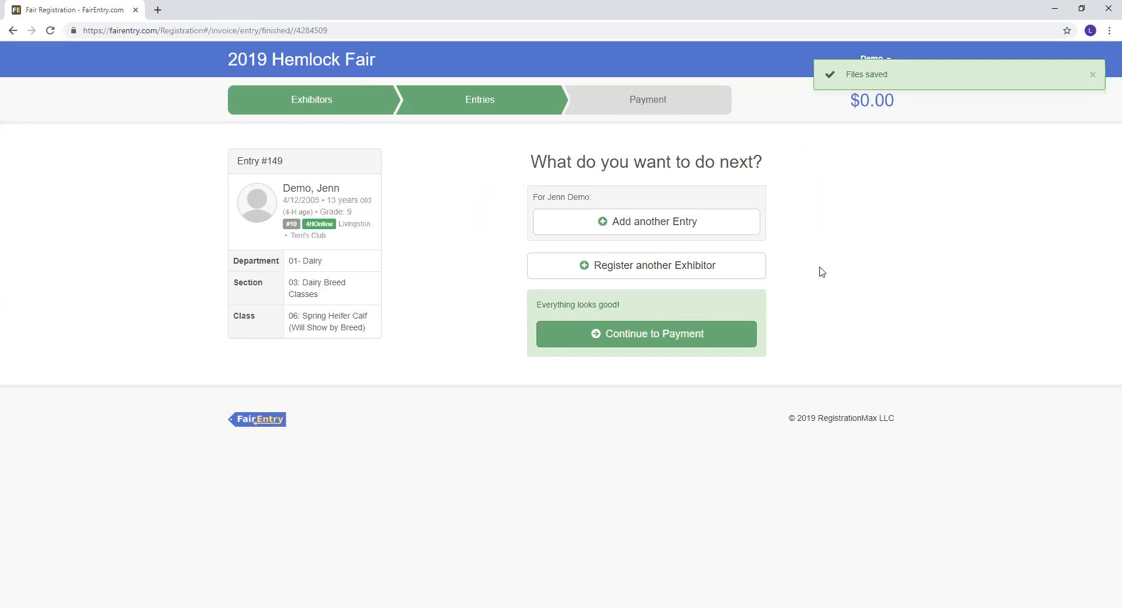
# Step: Start another entry in department 04- Swine, section 03: Market Hog Classes, class 06: Consignment Market Hog, and select the suggested club
pyautogui.click(678, 222)
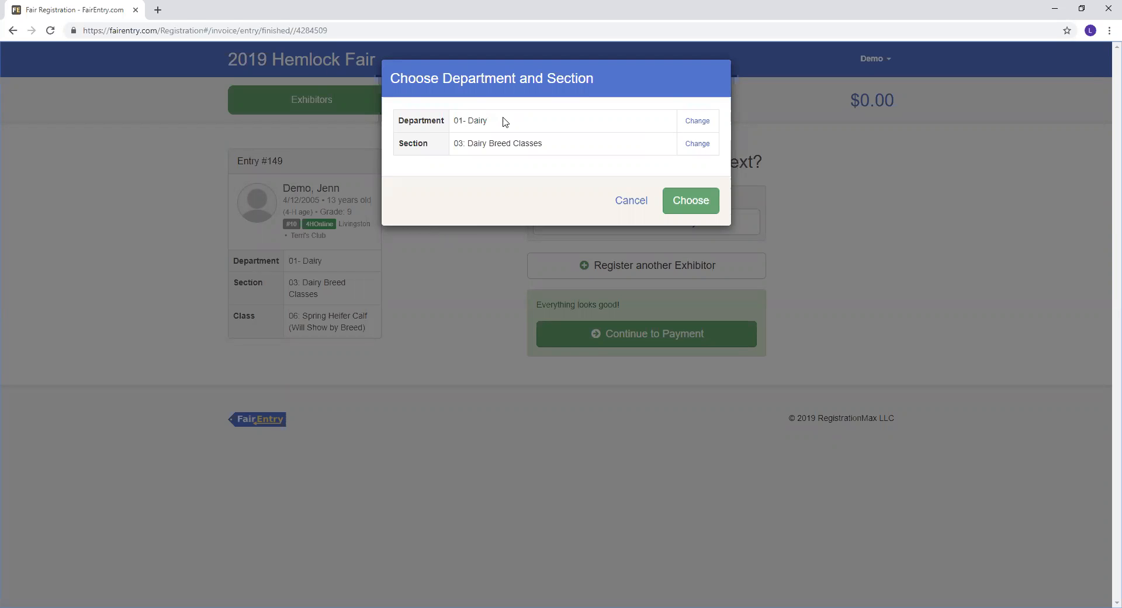
pyautogui.click(697, 122)
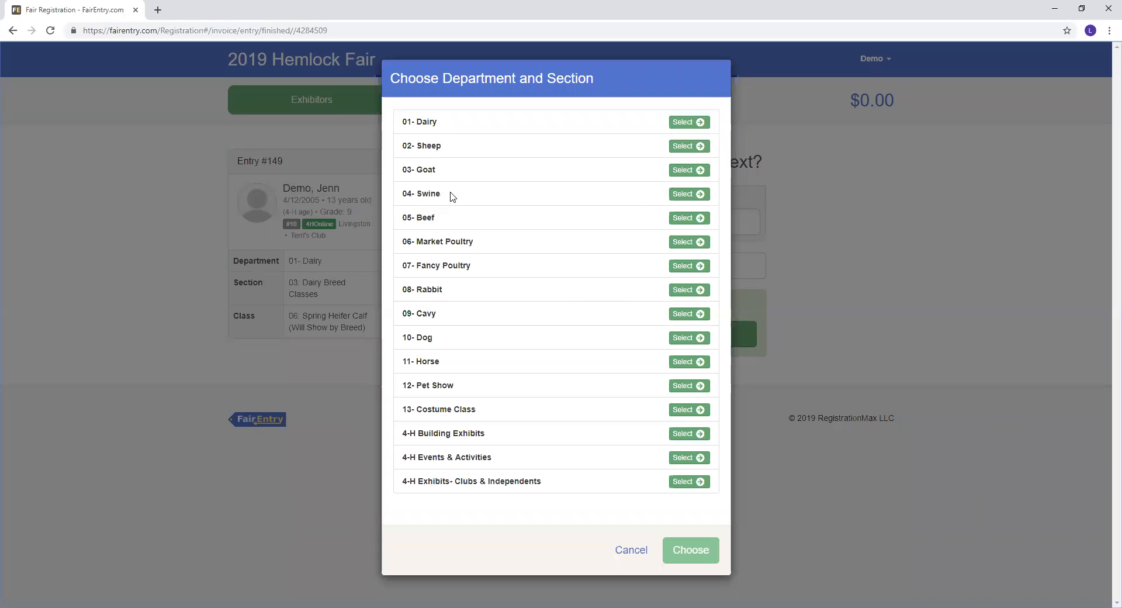
pyautogui.click(679, 195)
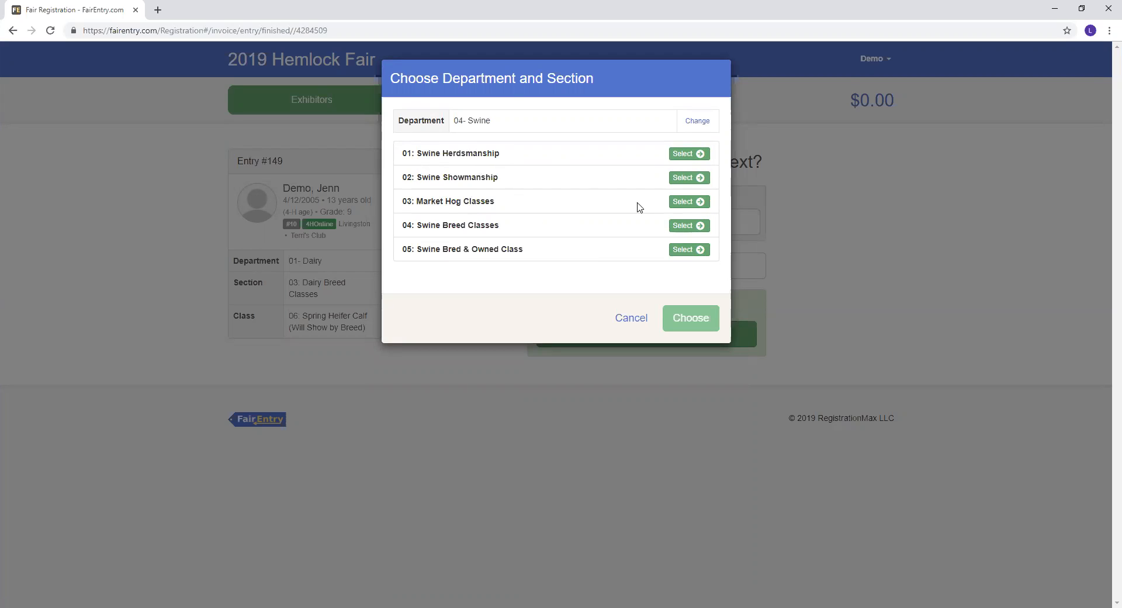
pyautogui.click(681, 202)
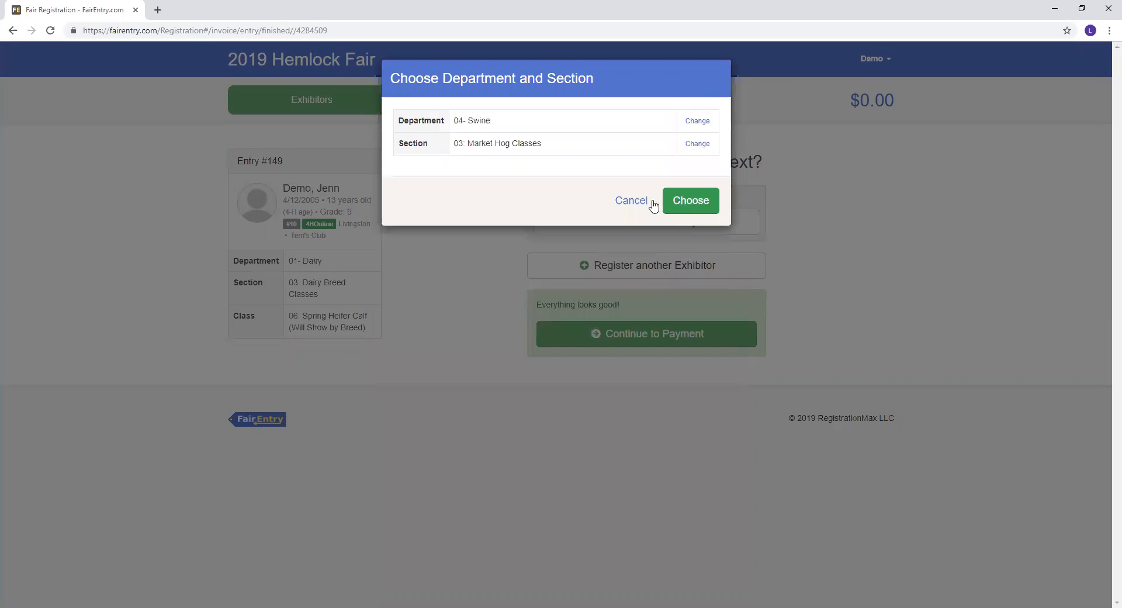
pyautogui.click(688, 205)
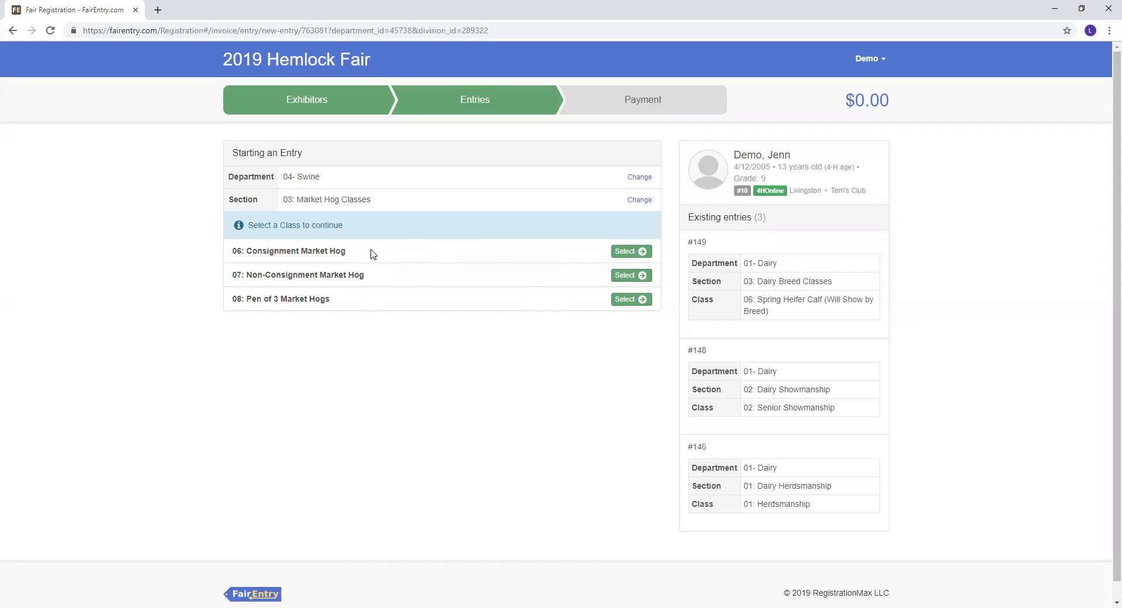
pyautogui.click(628, 252)
pyautogui.click(608, 259)
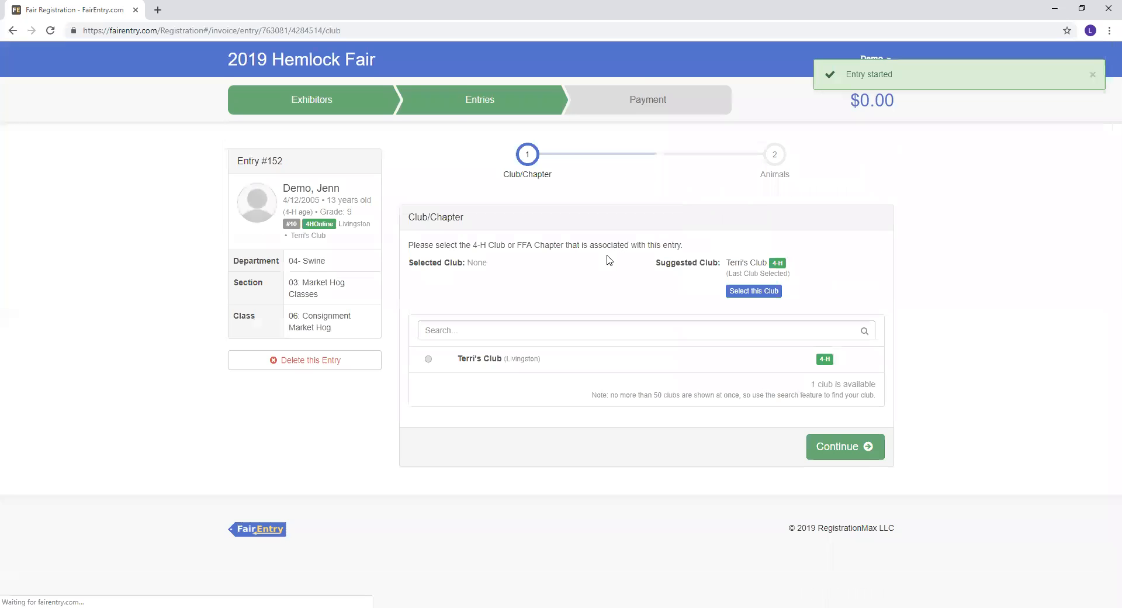
pyautogui.click(762, 292)
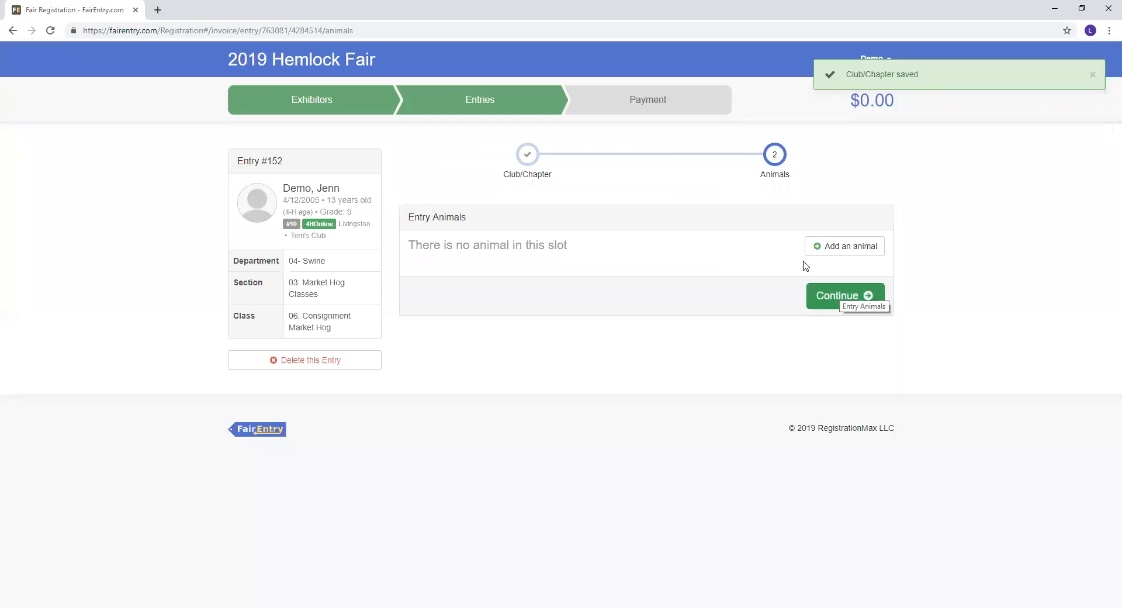
# Step: Start a new Swine, Market animal record for the entry with tag 25 and fill in the animal's birthdate
pyautogui.click(840, 249)
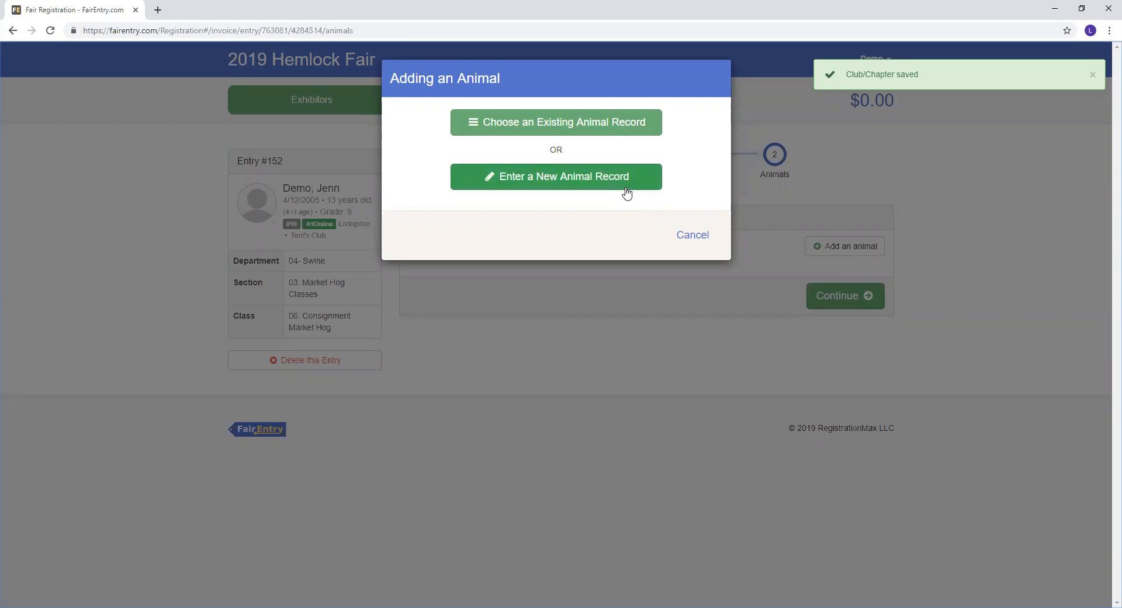
pyautogui.click(549, 184)
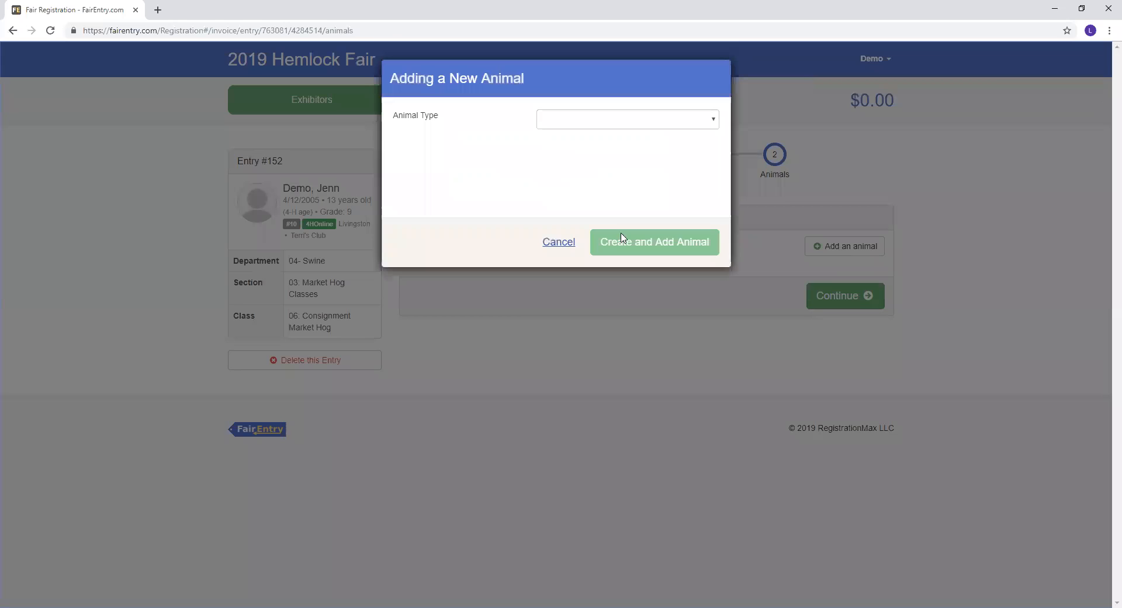
pyautogui.click(617, 119)
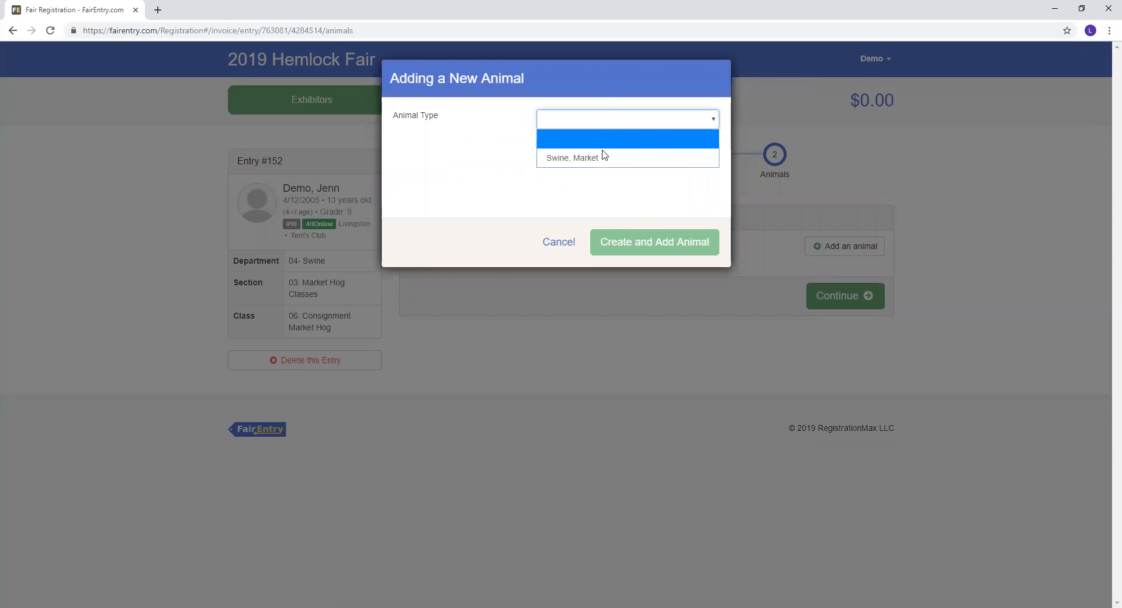
pyautogui.click(579, 158)
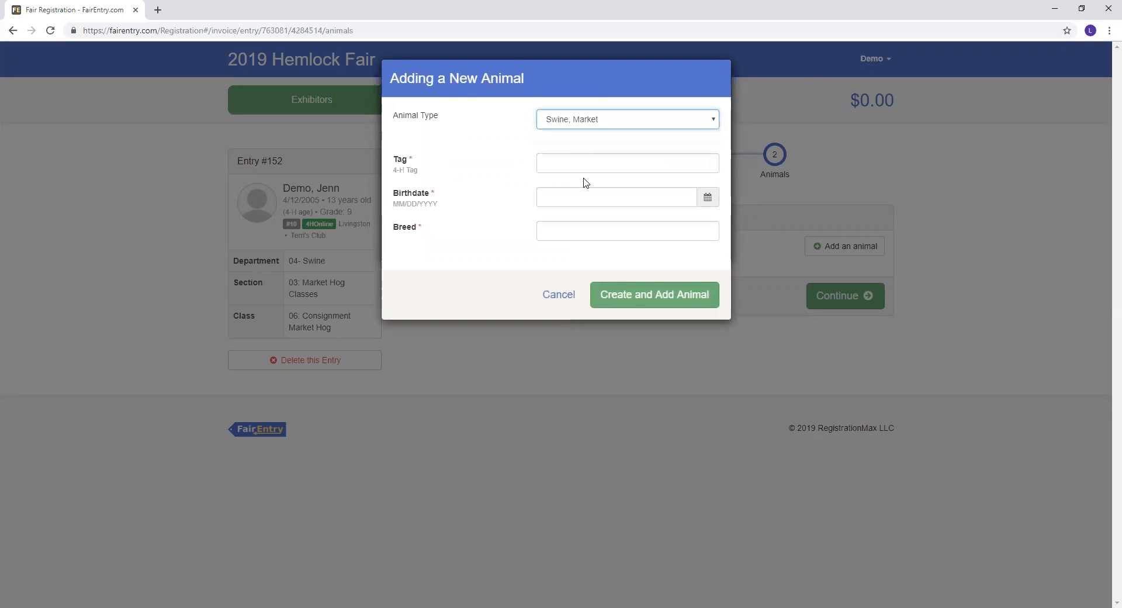
pyautogui.click(574, 164)
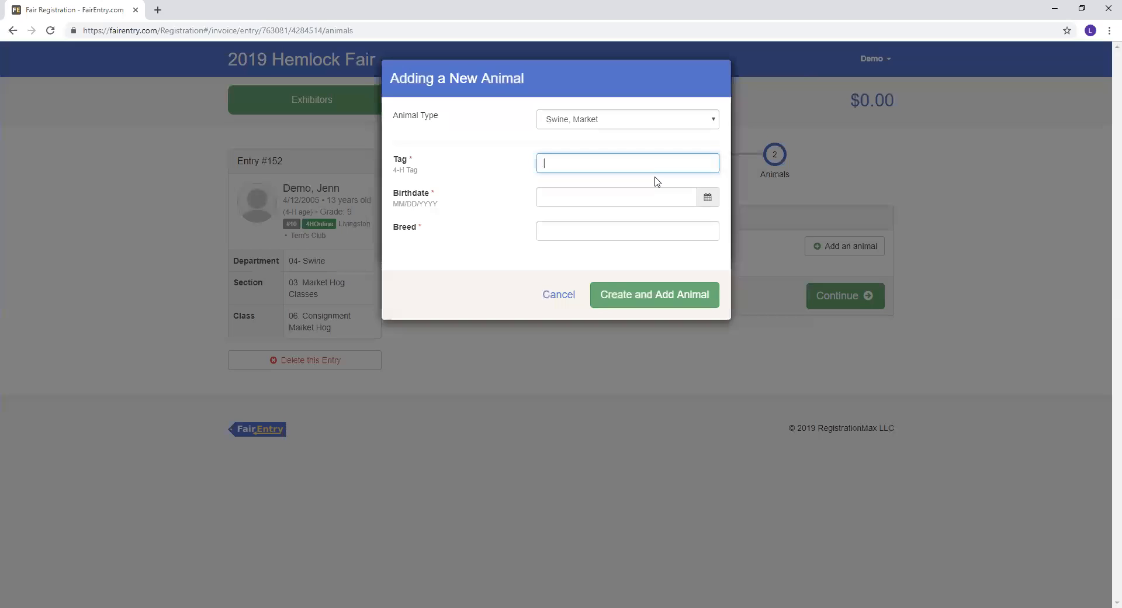
pyautogui.write('5')
pyautogui.click(708, 197)
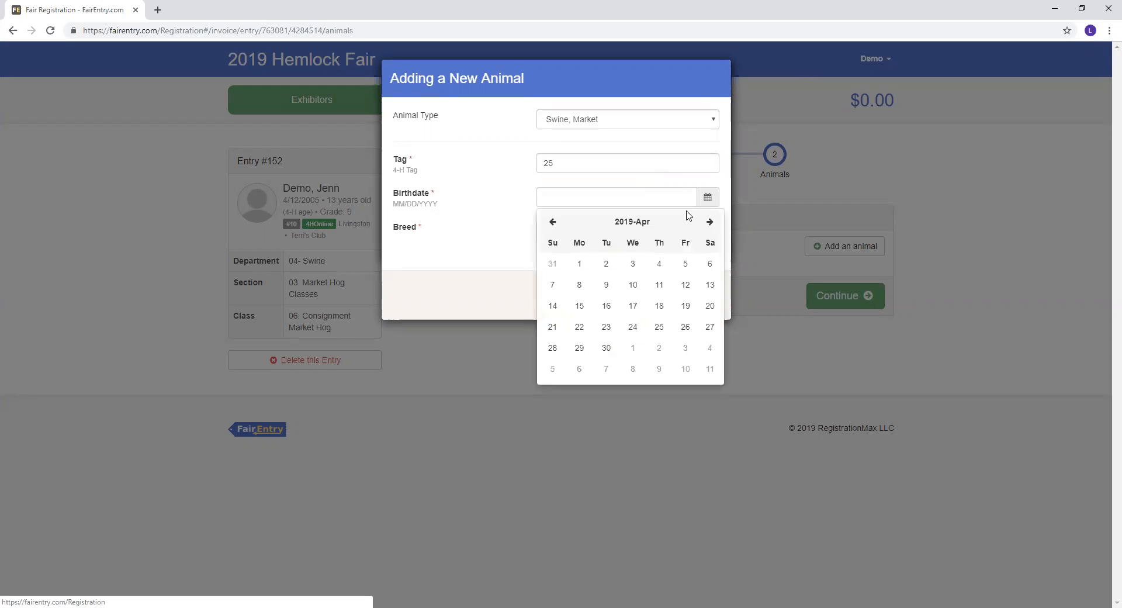
pyautogui.click(553, 221)
pyautogui.click(552, 222)
pyautogui.click(552, 221)
pyautogui.click(579, 305)
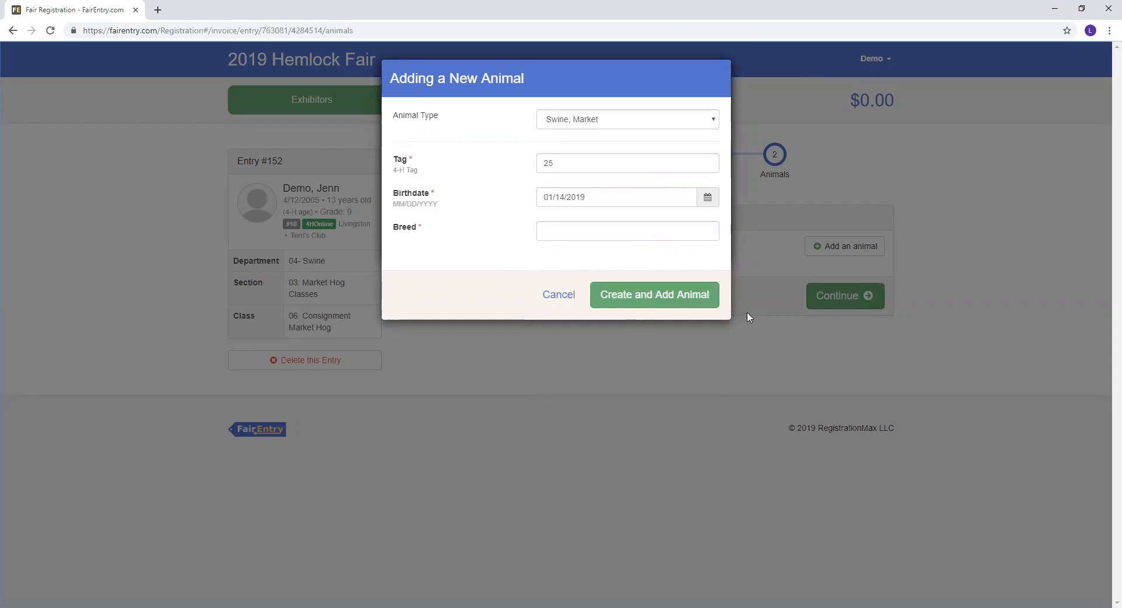
# Step: Set the hog's breed to Crossbred, create and add the animal, and finish the Consignment Market Hog entry
pyautogui.click(652, 231)
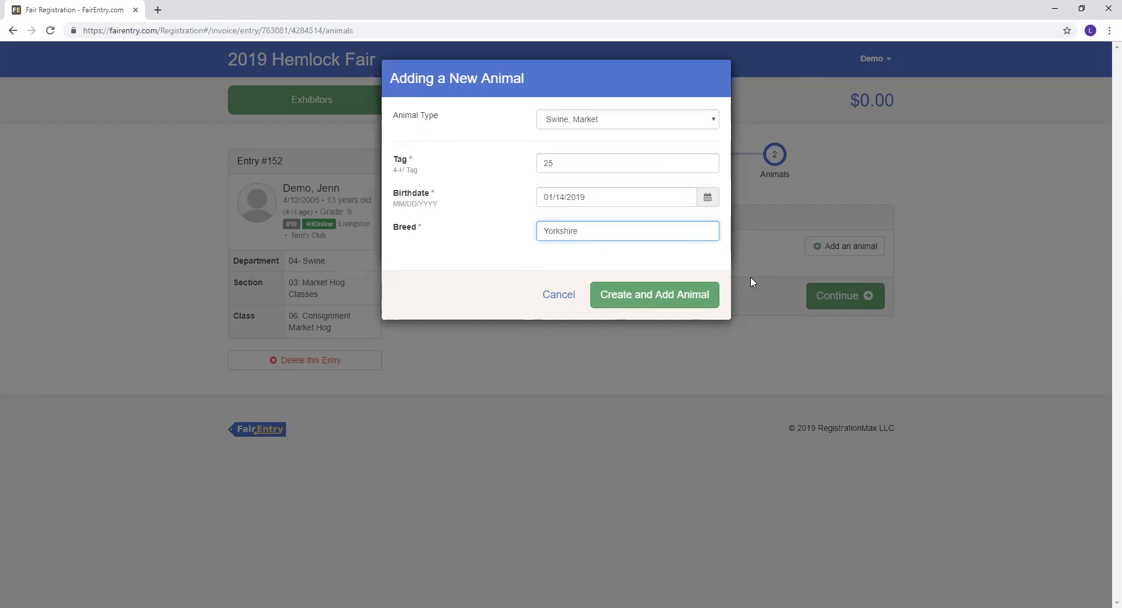
pyautogui.press('BackSpace')
pyautogui.press('BackSpace')
pyautogui.press('BackSpace')
pyautogui.press('BackSpace')
pyautogui.press('BackSpace')
pyautogui.press('BackSpace')
pyautogui.press('BackSpace')
pyautogui.press('BackSpace')
pyautogui.write('C')
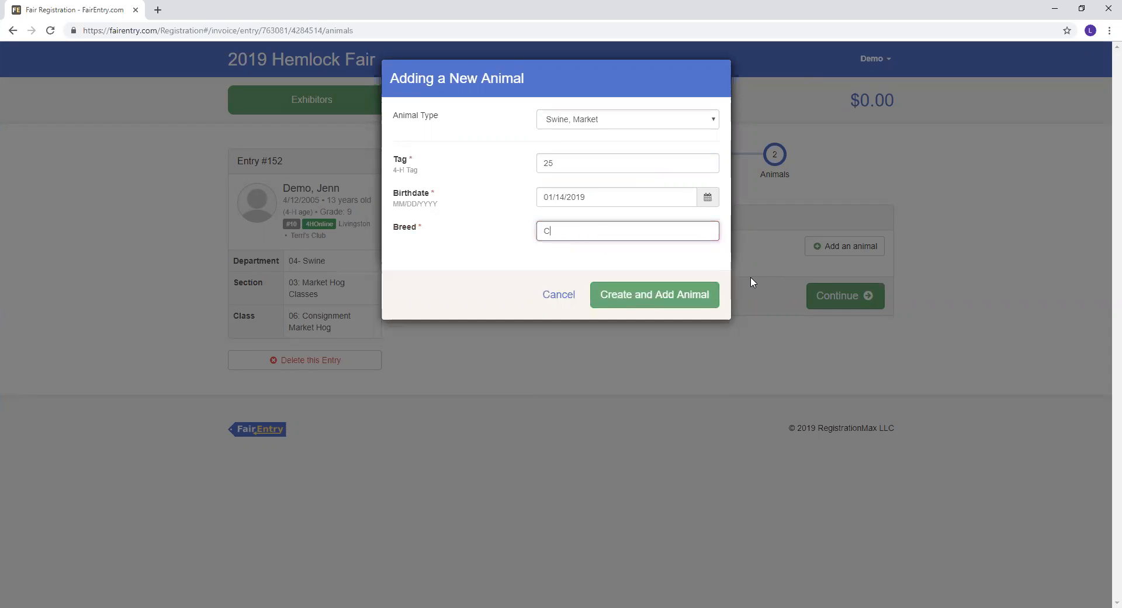
pyautogui.write('rossbred')
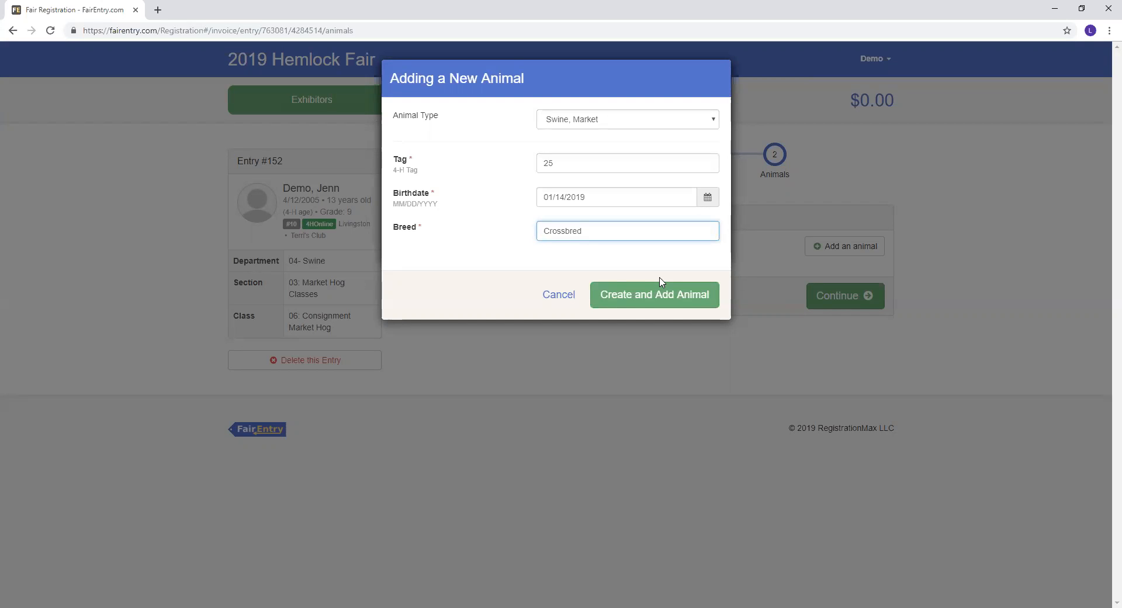
pyautogui.click(649, 305)
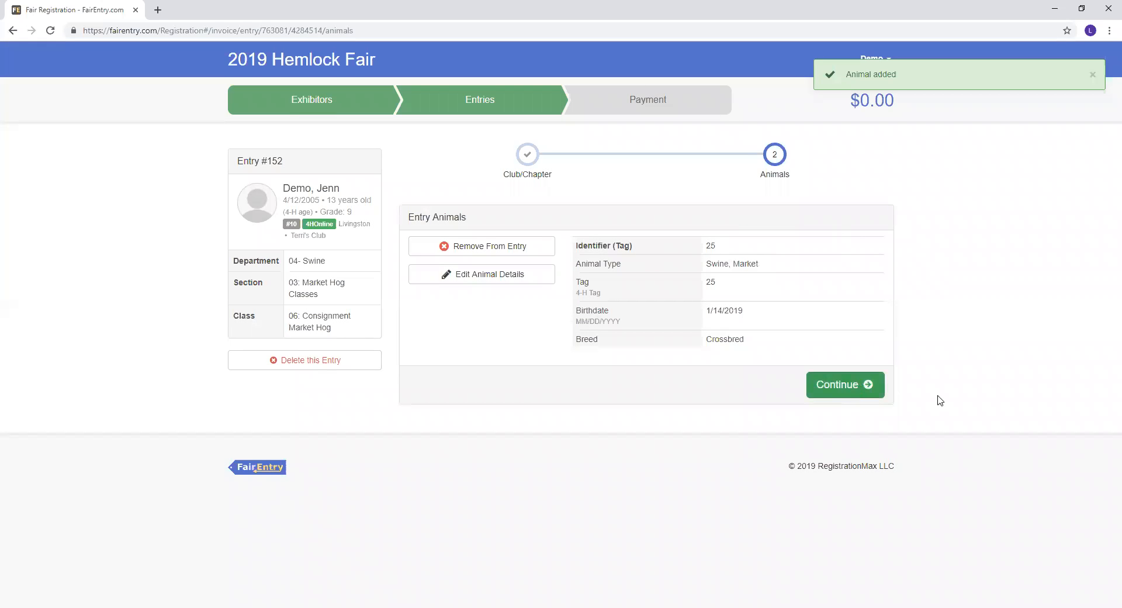
pyautogui.click(821, 386)
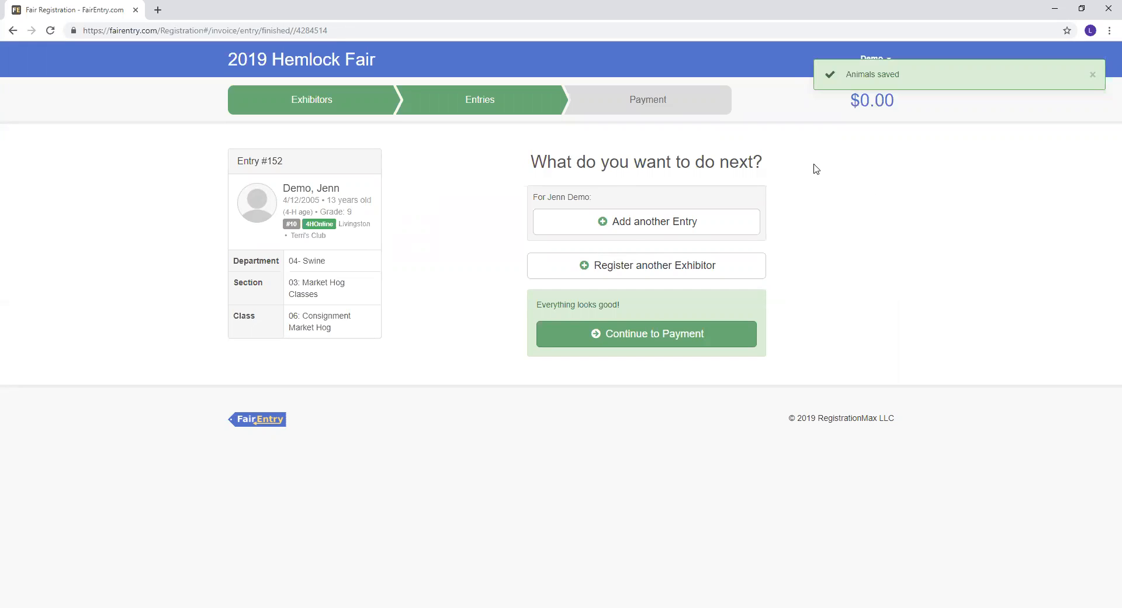
# Step: Start another Swine entry in section 03: Market Hog Classes, class 08: Pen of 3 Market Hogs, and select the suggested club
pyautogui.click(678, 223)
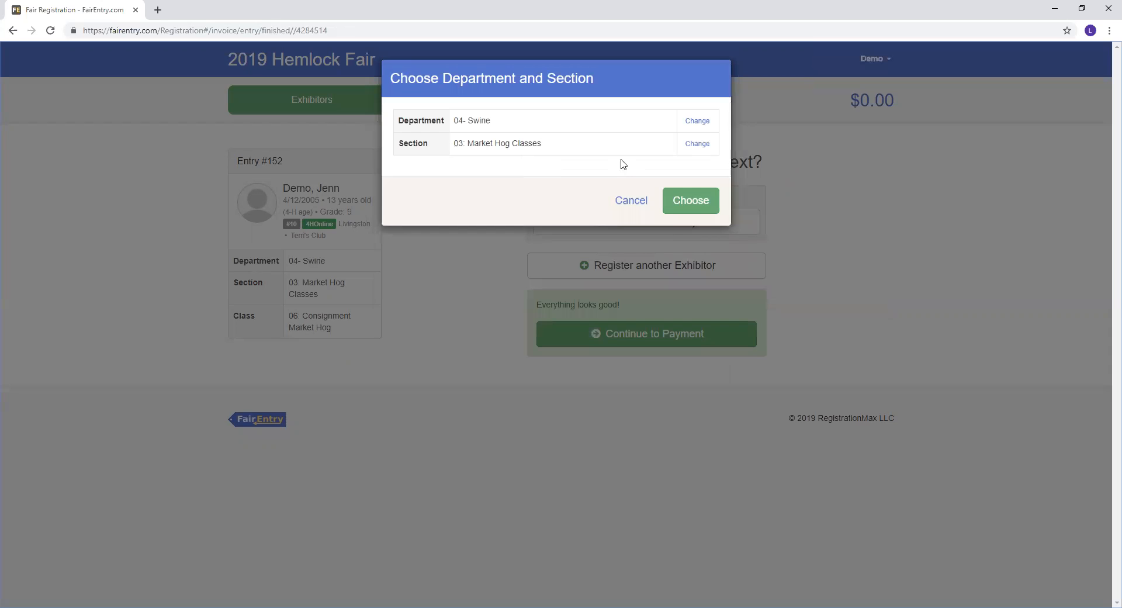
pyautogui.click(682, 204)
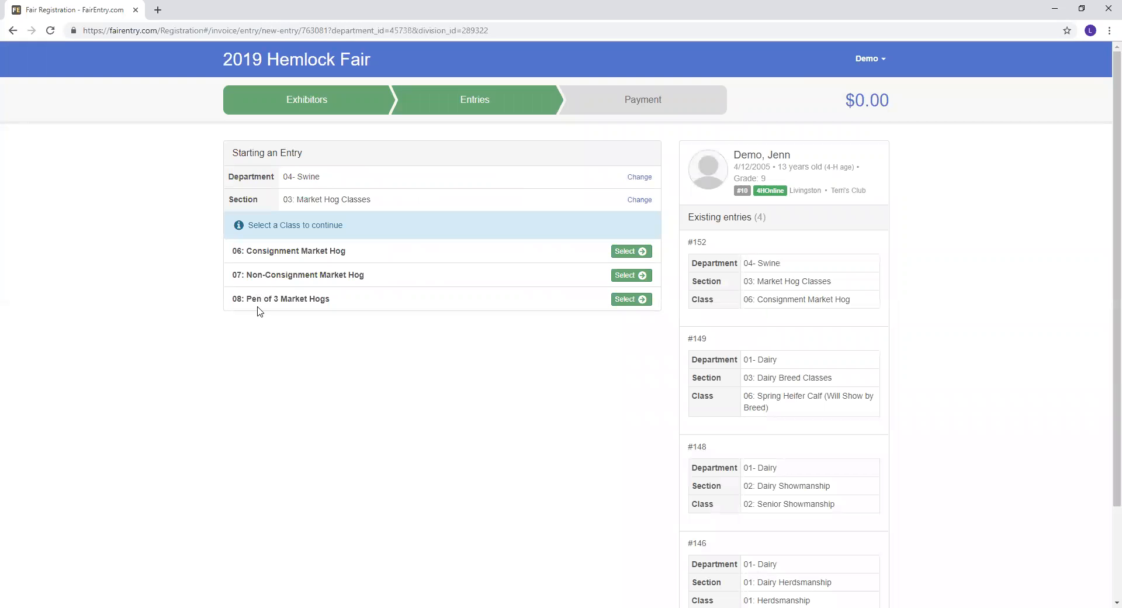
pyautogui.click(634, 301)
pyautogui.click(617, 255)
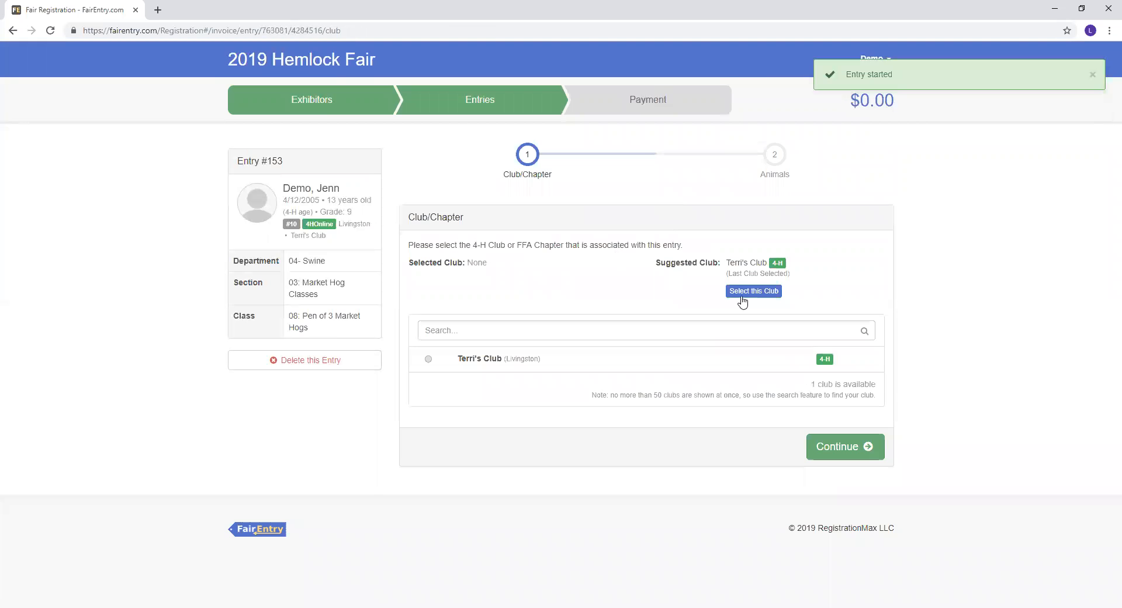
pyautogui.click(749, 295)
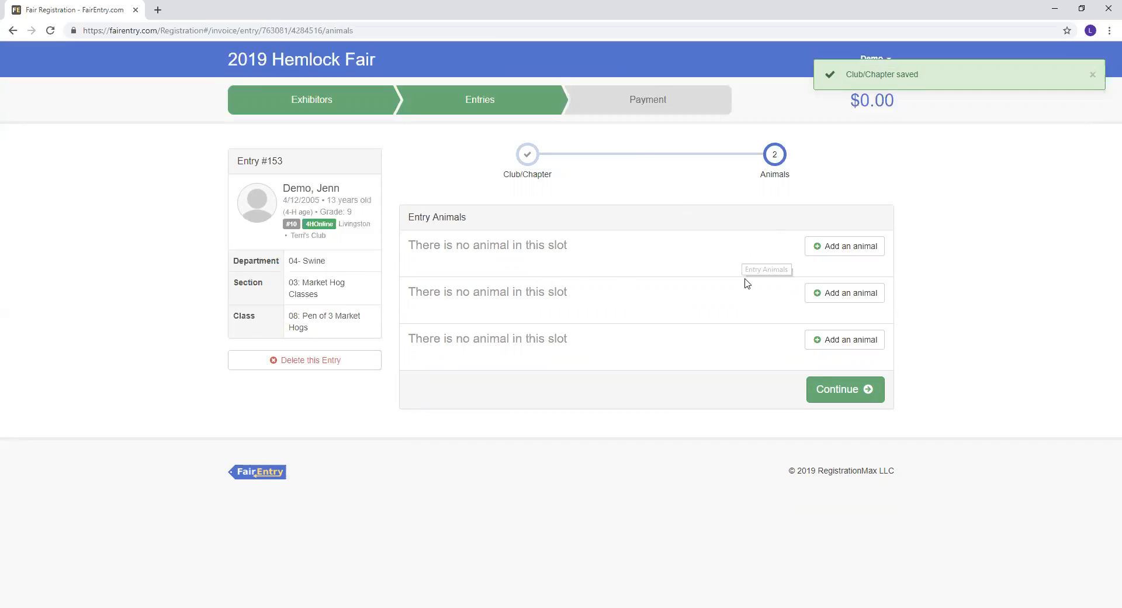
# Step: Add the existing animal record with tag 25 to the pen's first slot and finish the entry with the other slots empty
pyautogui.click(849, 250)
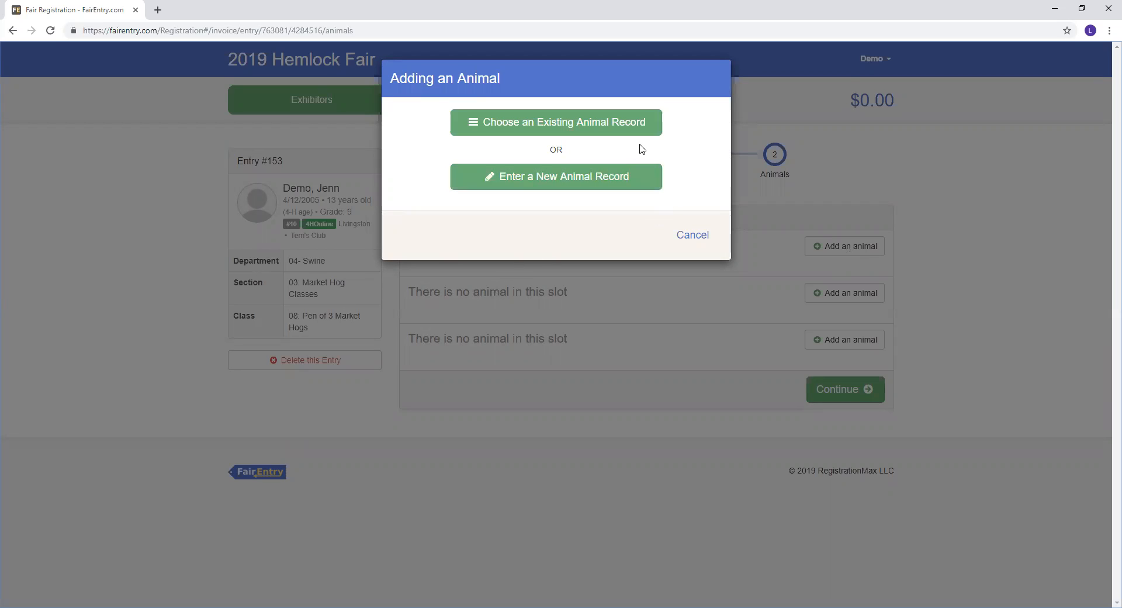
pyautogui.click(591, 128)
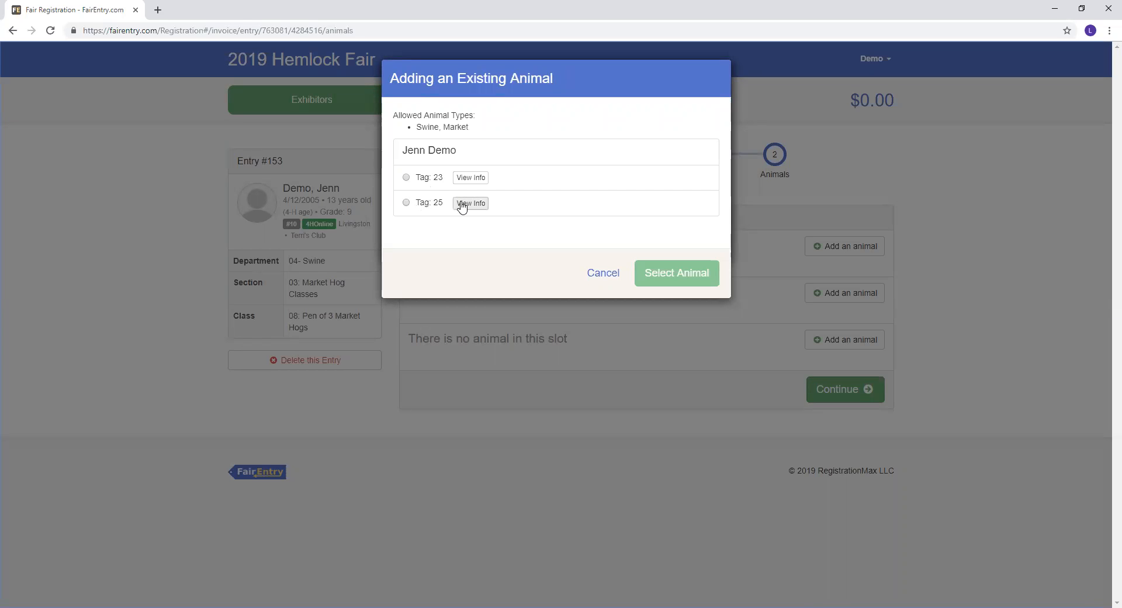
pyautogui.click(406, 203)
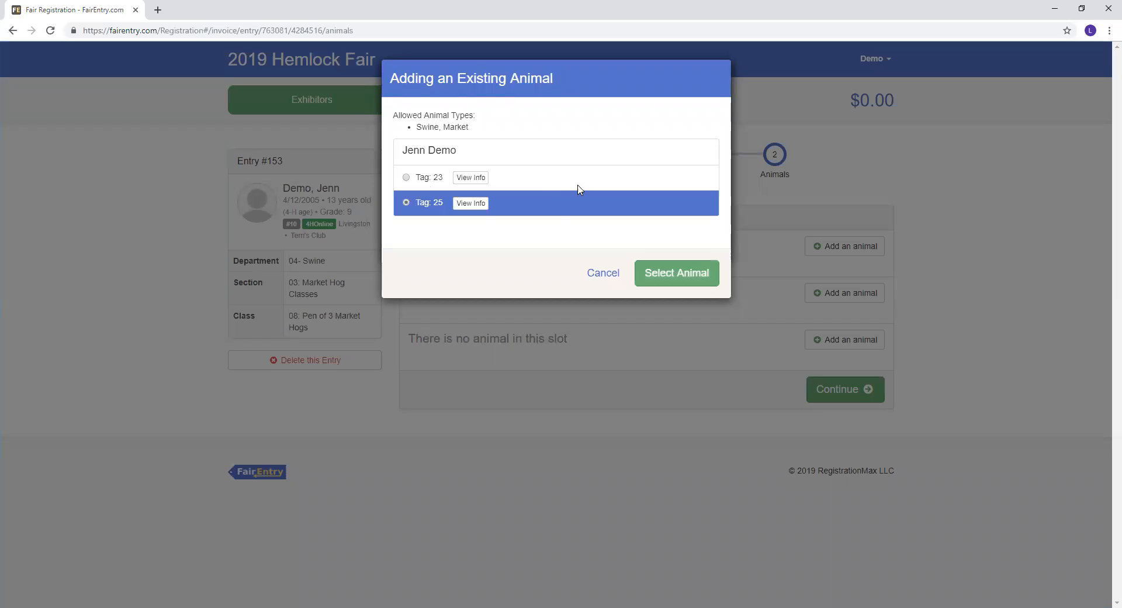
pyautogui.click(654, 272)
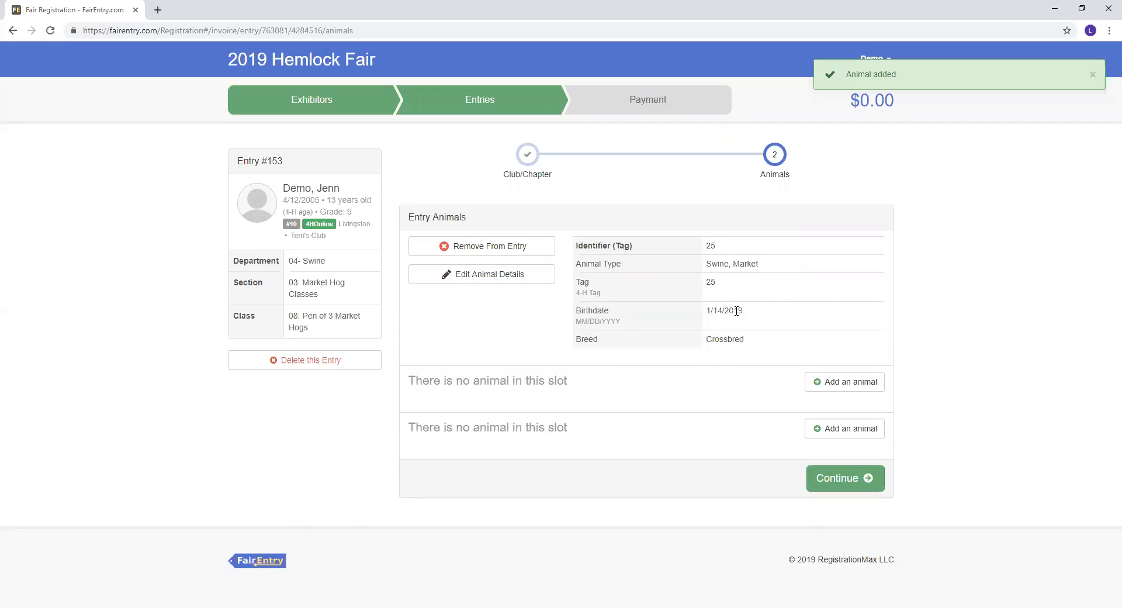
pyautogui.click(868, 491)
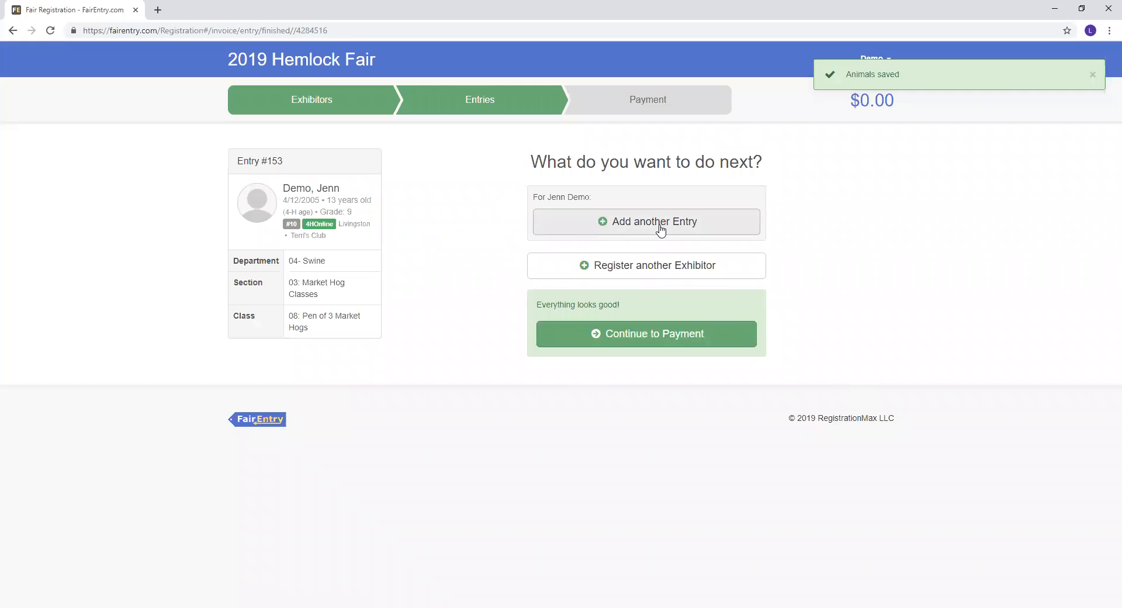
# Step: Start another entry in department 06- Market Poultry, section 03: Market Poultry Classes, class 06: Consignment Market Poultry Pen of 2
pyautogui.click(660, 229)
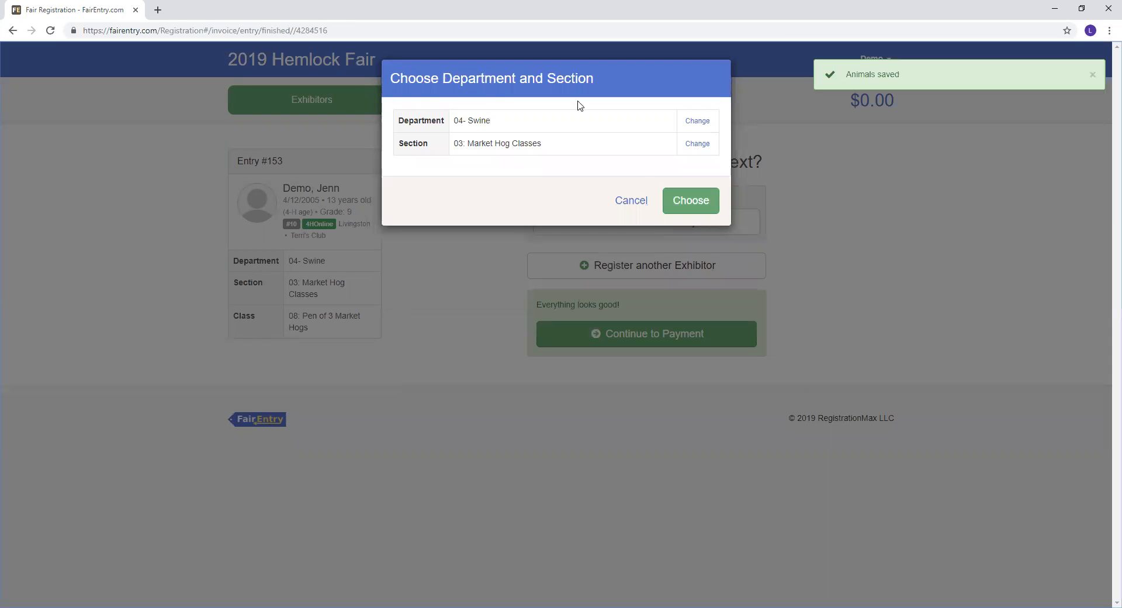
pyautogui.click(698, 121)
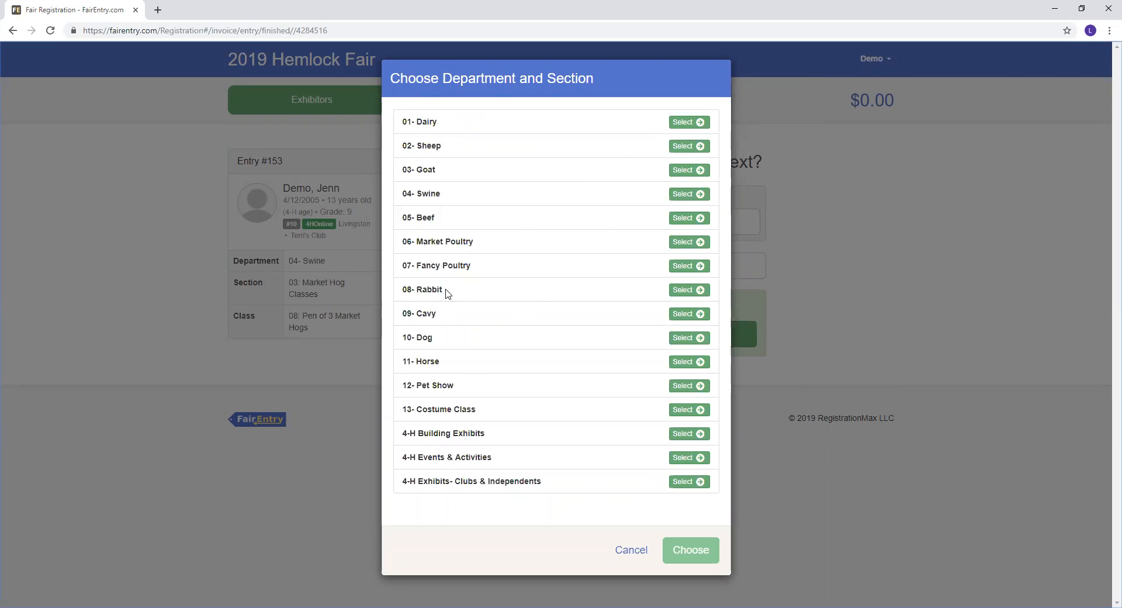
pyautogui.click(680, 247)
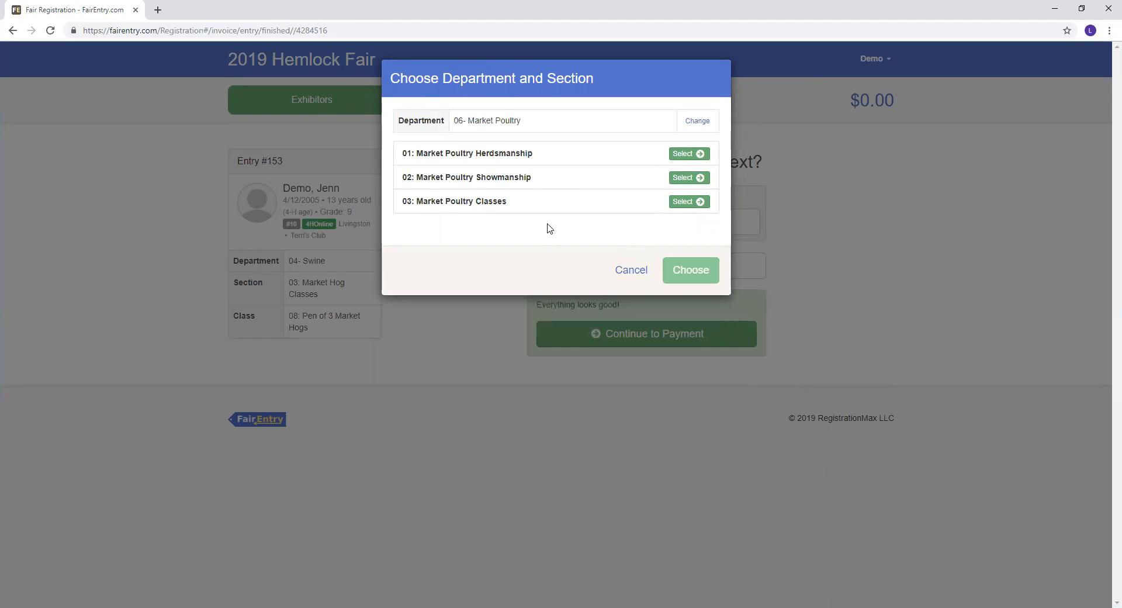
pyautogui.click(695, 202)
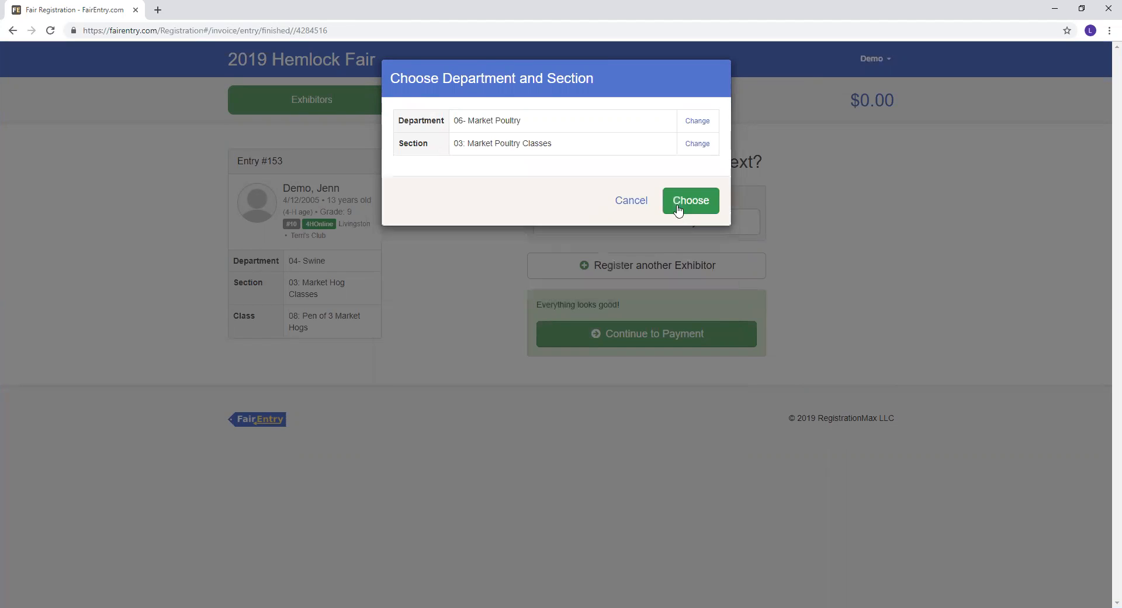
pyautogui.click(699, 203)
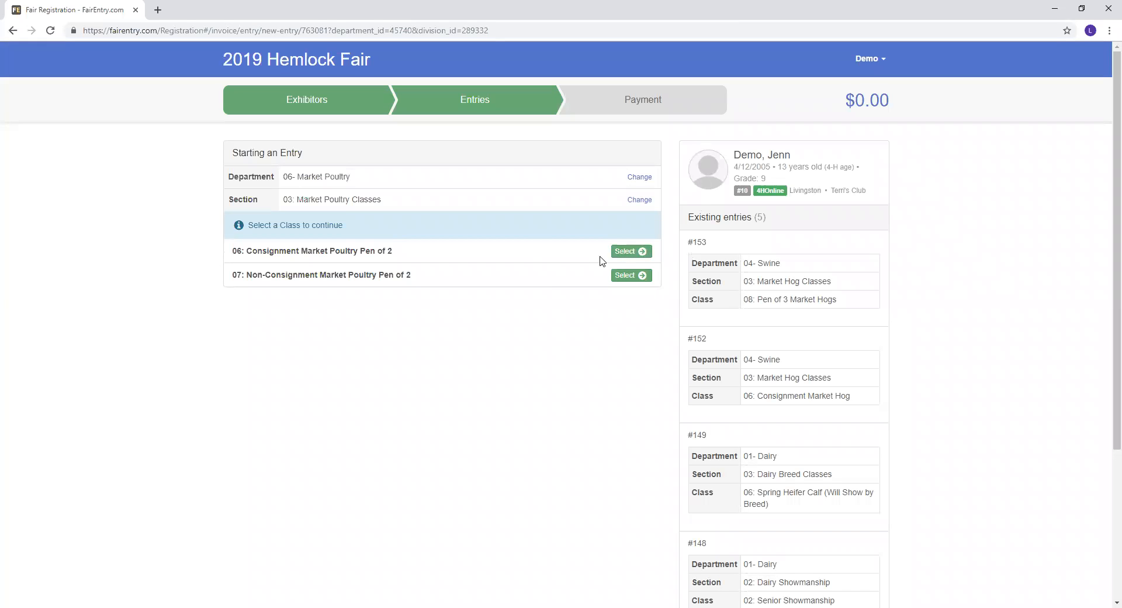
pyautogui.click(630, 251)
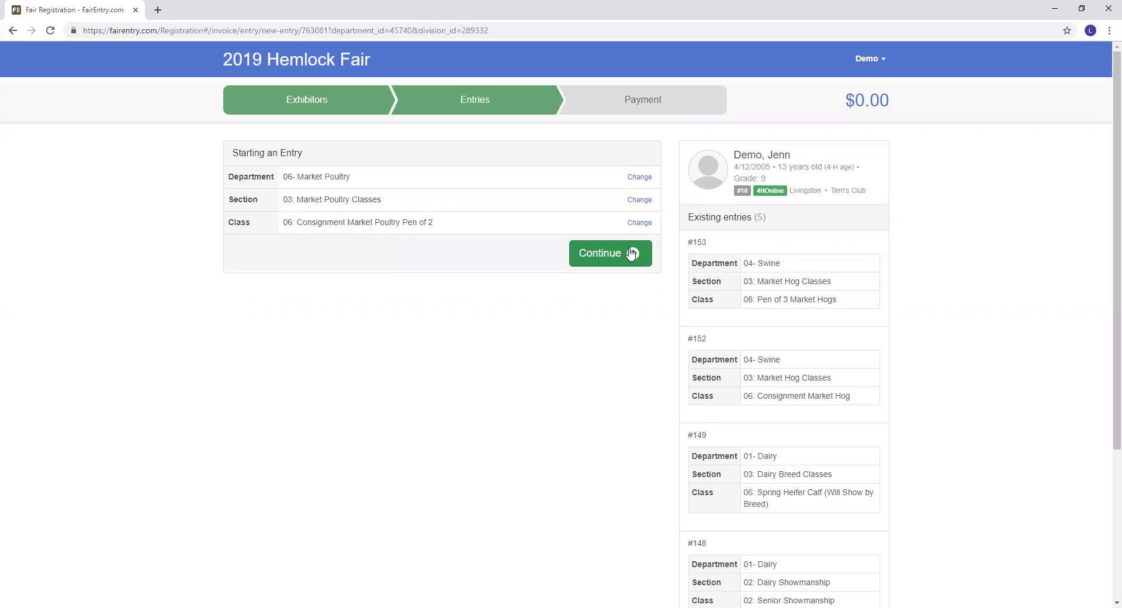
pyautogui.click(622, 255)
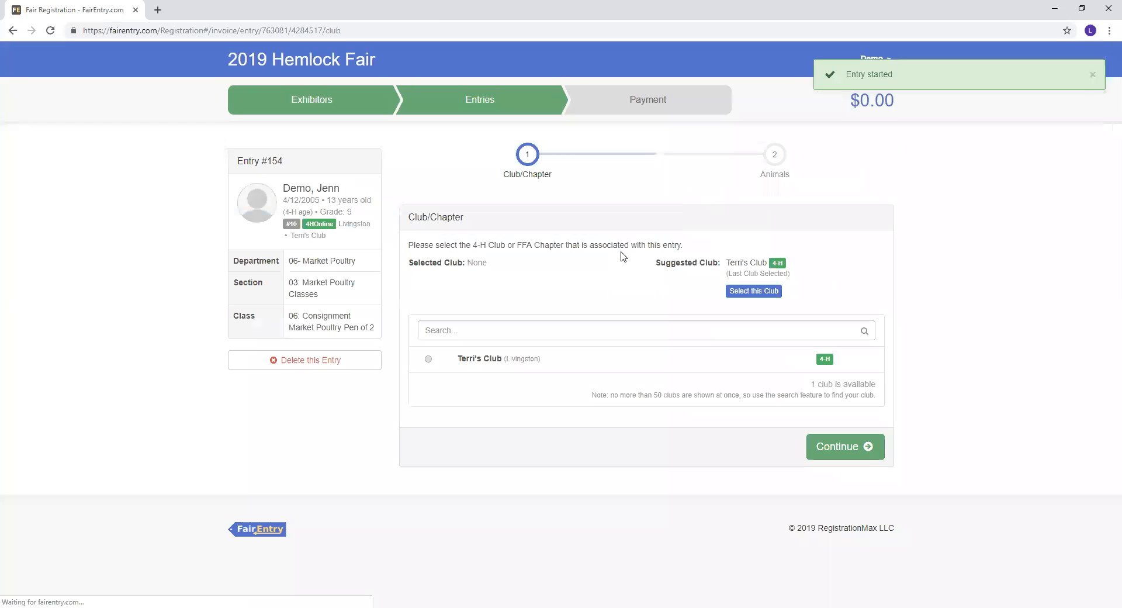
# Step: Select the suggested club for the Consignment Market Poultry Pen of 2 entry and finish it without identifying animals
pyautogui.click(748, 292)
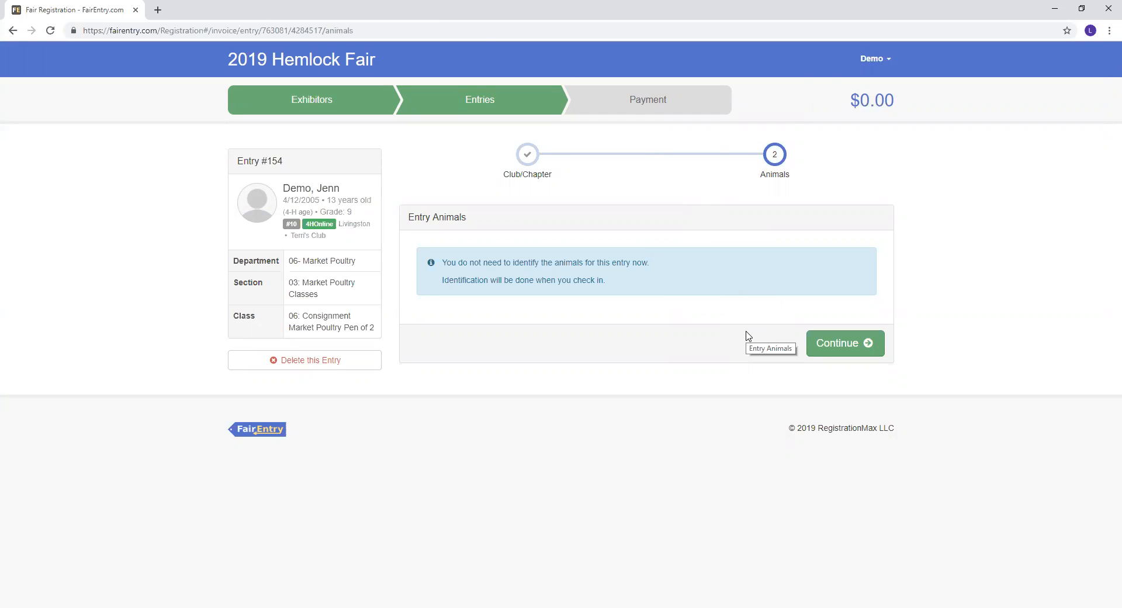
pyautogui.click(841, 349)
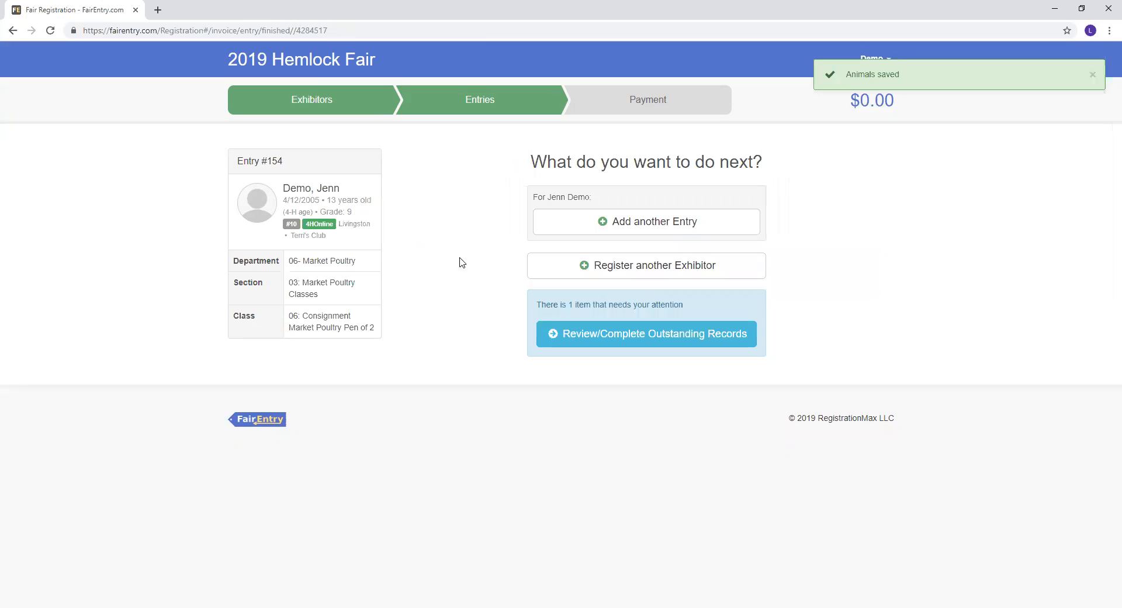
# Step: Start another entry in department 07- Fancy Poultry, section 04: Large Fowl Classes, class 09: American Hen (Will Show by Breed)
pyautogui.click(677, 224)
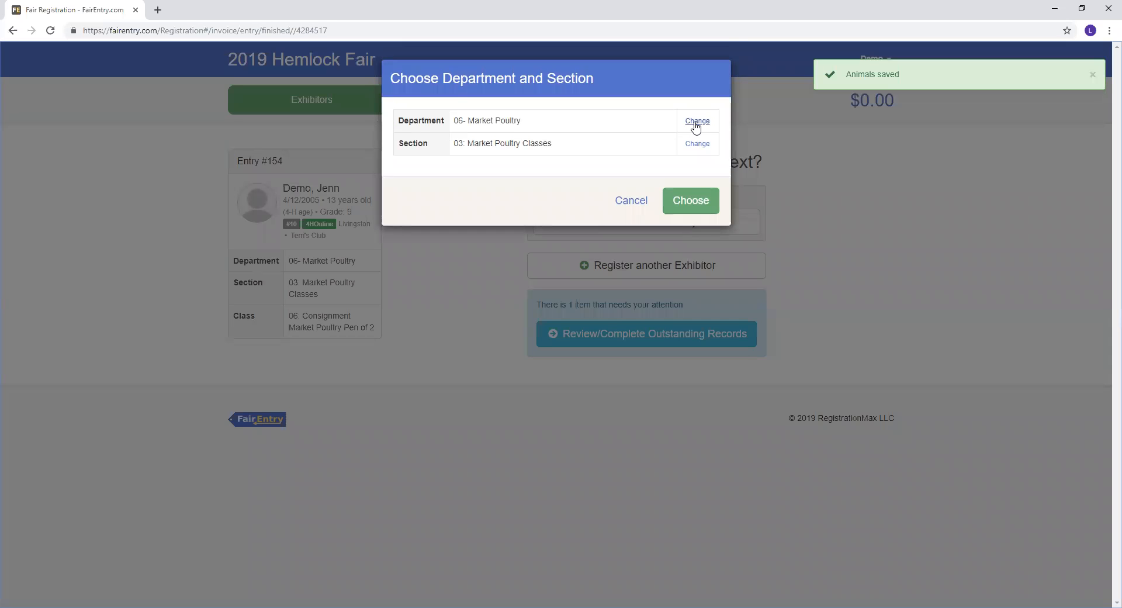
pyautogui.click(695, 123)
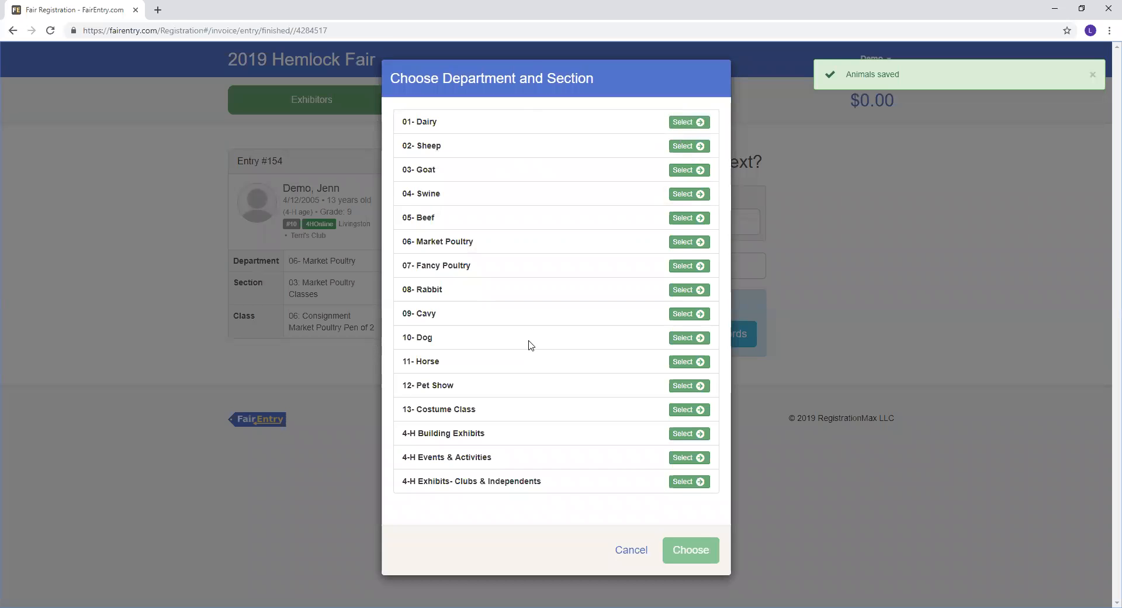
pyautogui.click(691, 268)
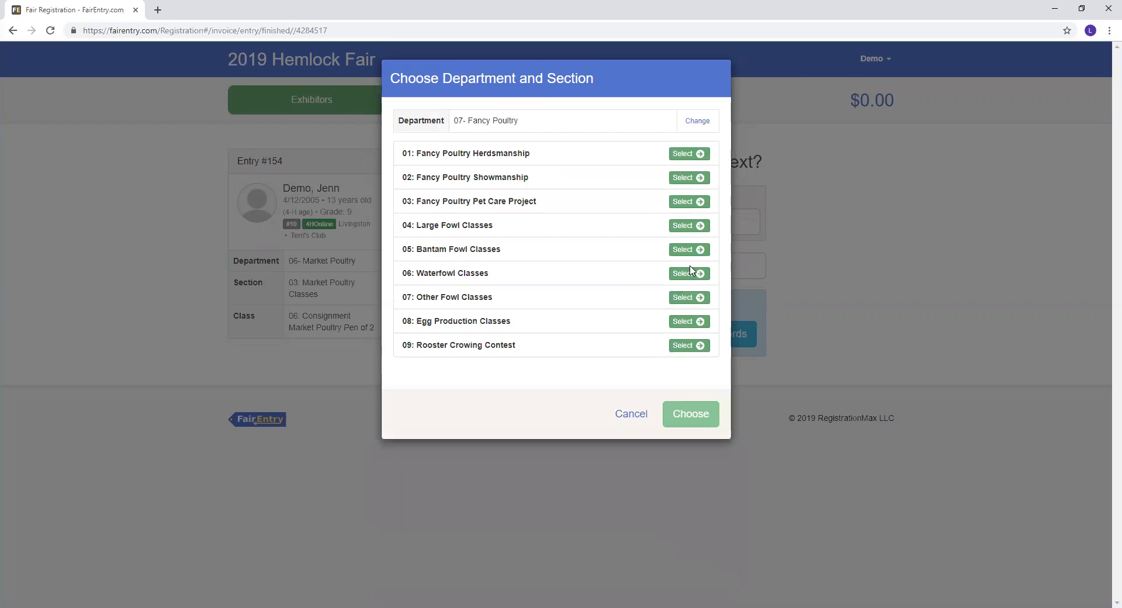
pyautogui.click(690, 226)
pyautogui.click(692, 204)
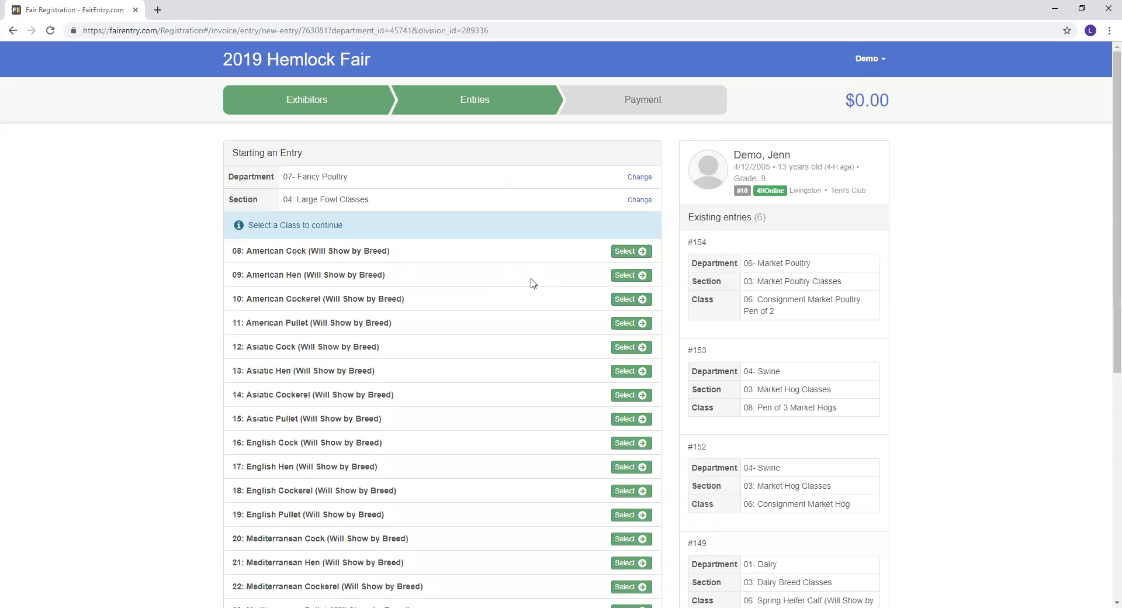
pyautogui.scroll(-1, 516, 305)
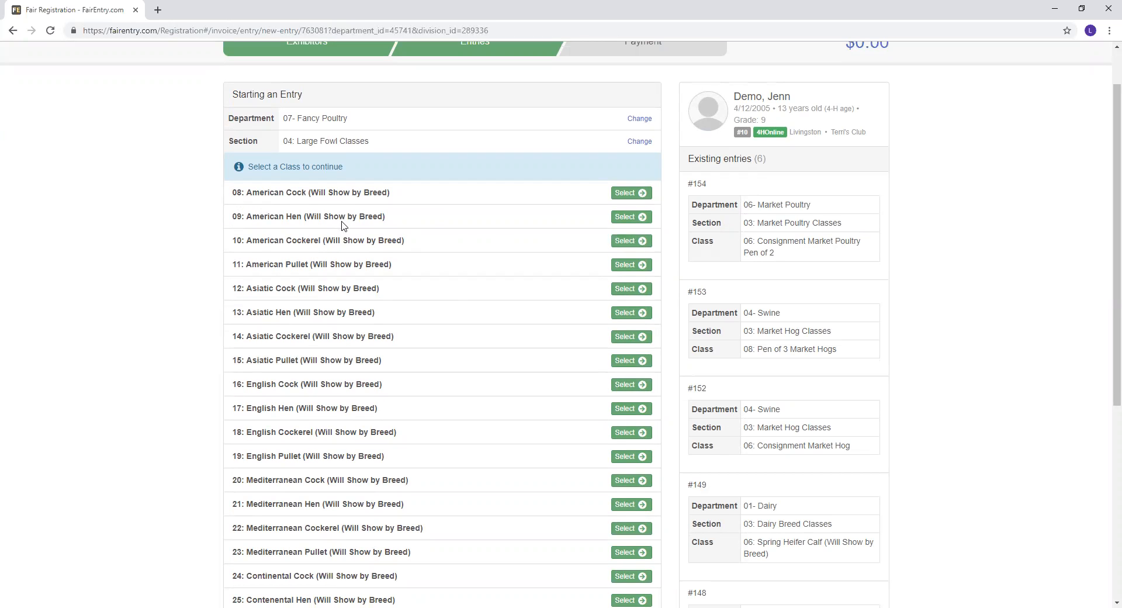
pyautogui.click(626, 217)
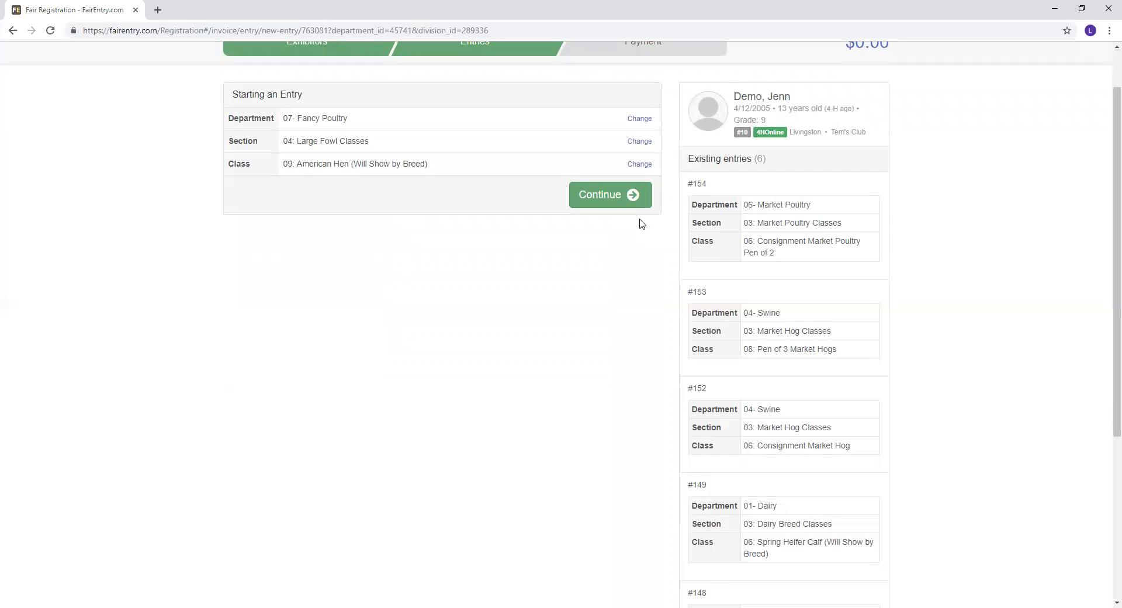
pyautogui.click(626, 202)
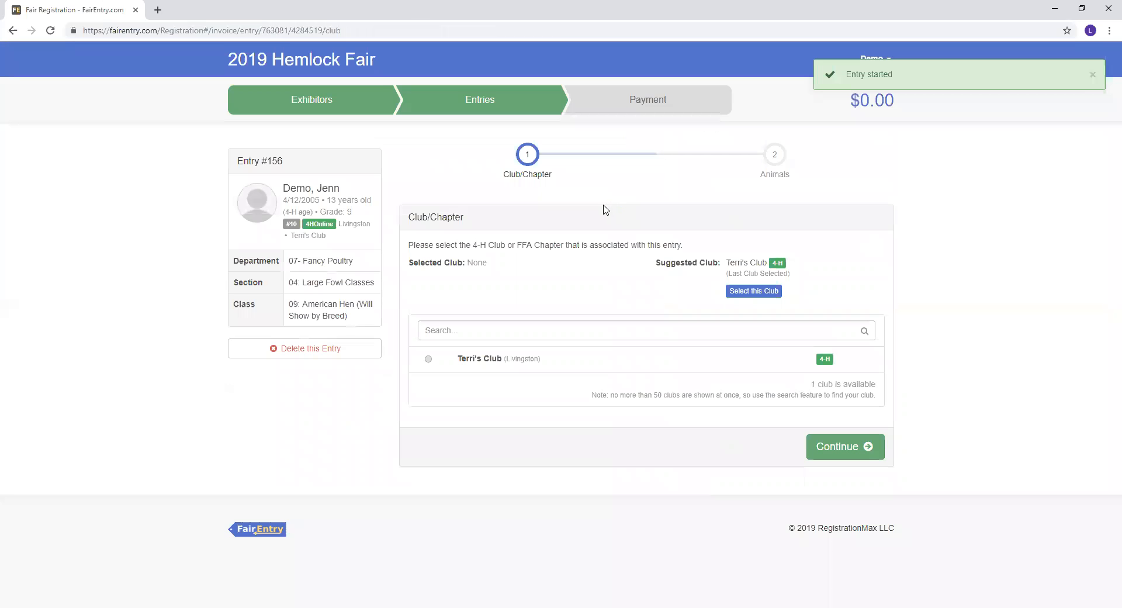
# Step: Select the suggested club and start a new animal record of type Poultry, Fancy (Large Fowl)
pyautogui.click(735, 294)
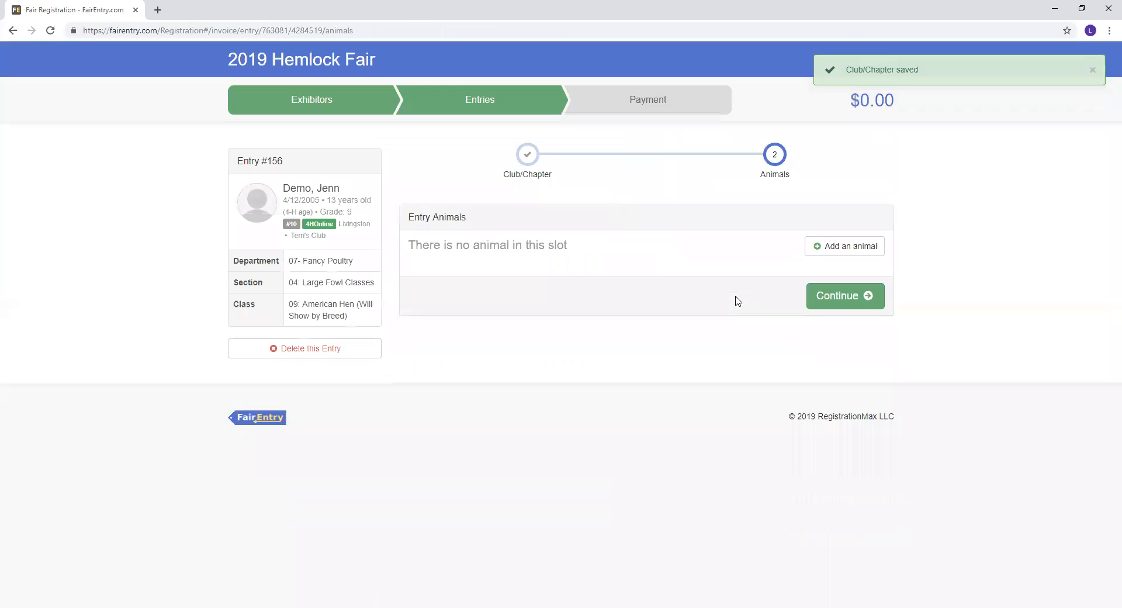
pyautogui.click(834, 251)
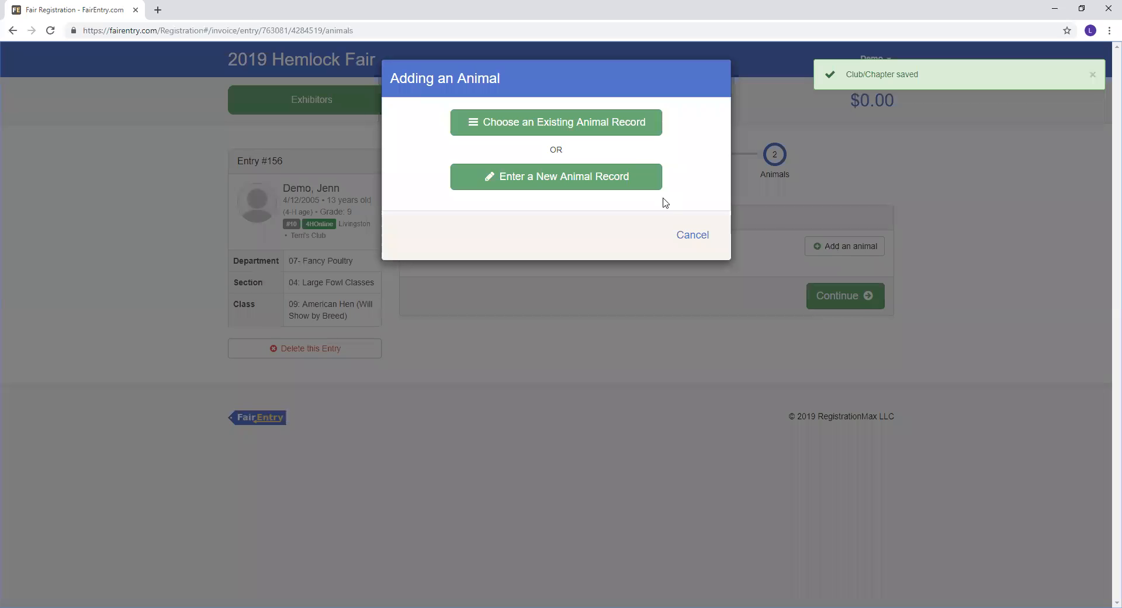
pyautogui.rightClick(563, 187)
pyautogui.click(532, 189)
pyautogui.click(531, 188)
pyautogui.click(596, 124)
pyautogui.click(592, 158)
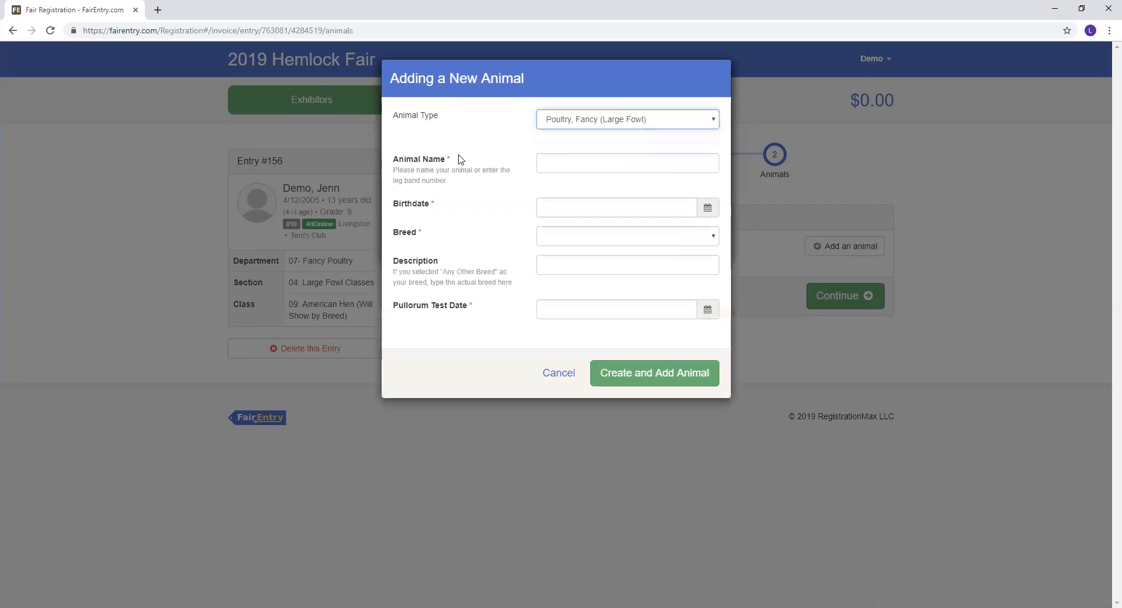
# Step: Set the fowl's birthdate to 04/08/2019 and its breed to Any Other Breed (Not Listed)
pyautogui.click(578, 165)
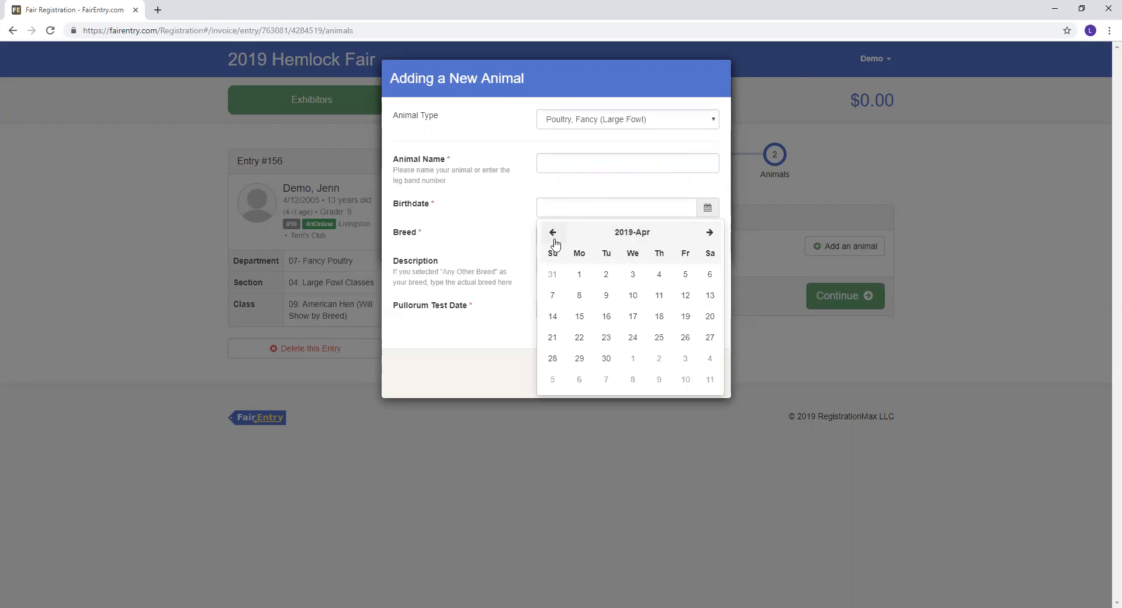
pyautogui.click(580, 295)
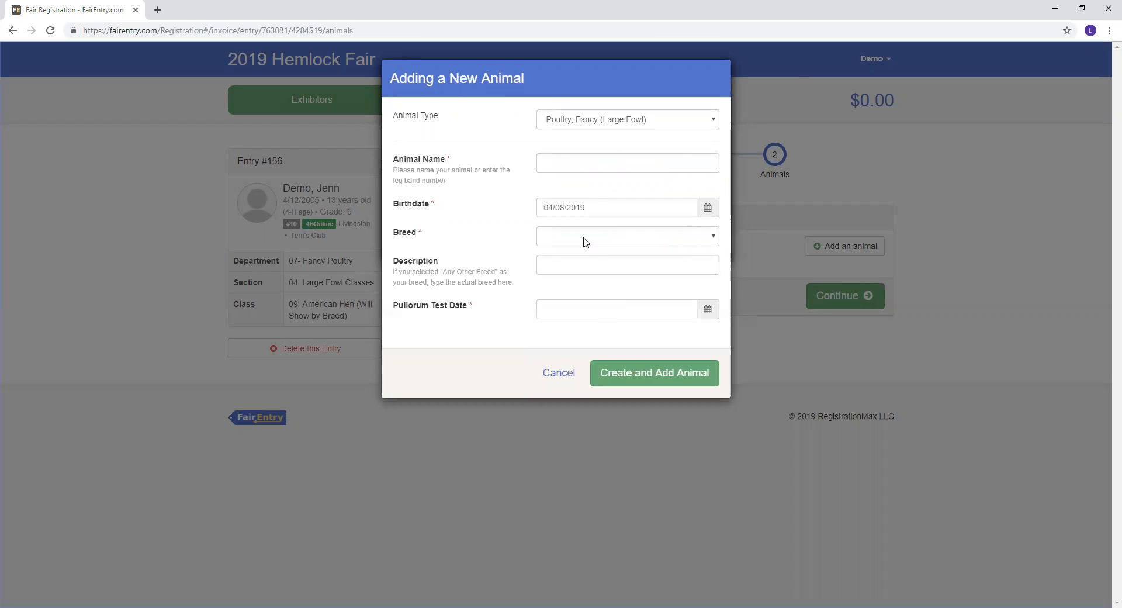
pyautogui.click(583, 241)
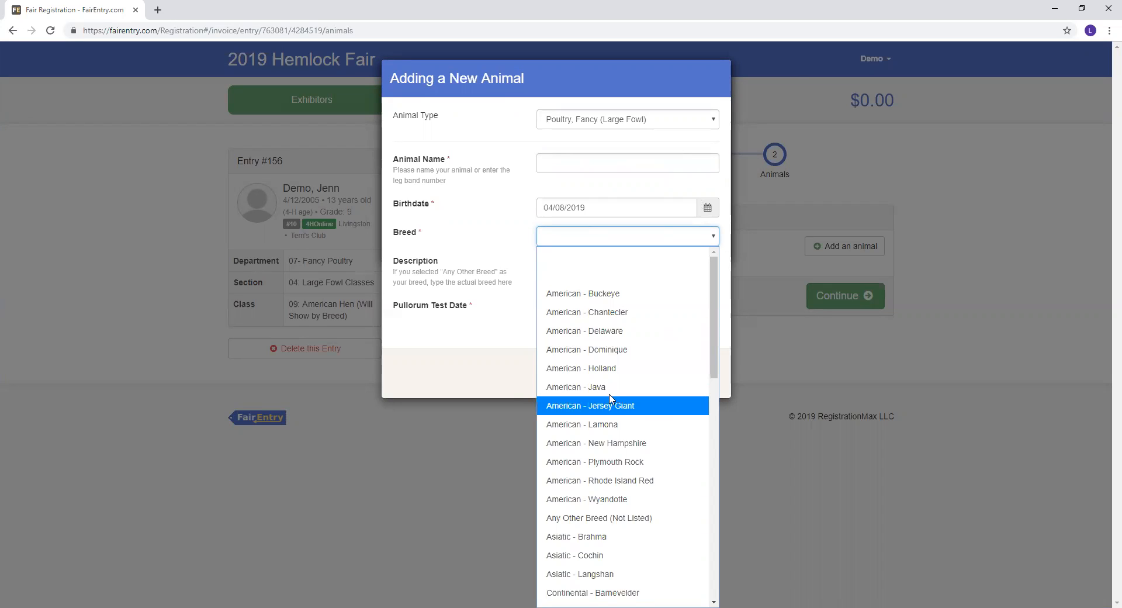
pyautogui.scroll(-4, 614, 403)
pyautogui.scroll(-2, 622, 380)
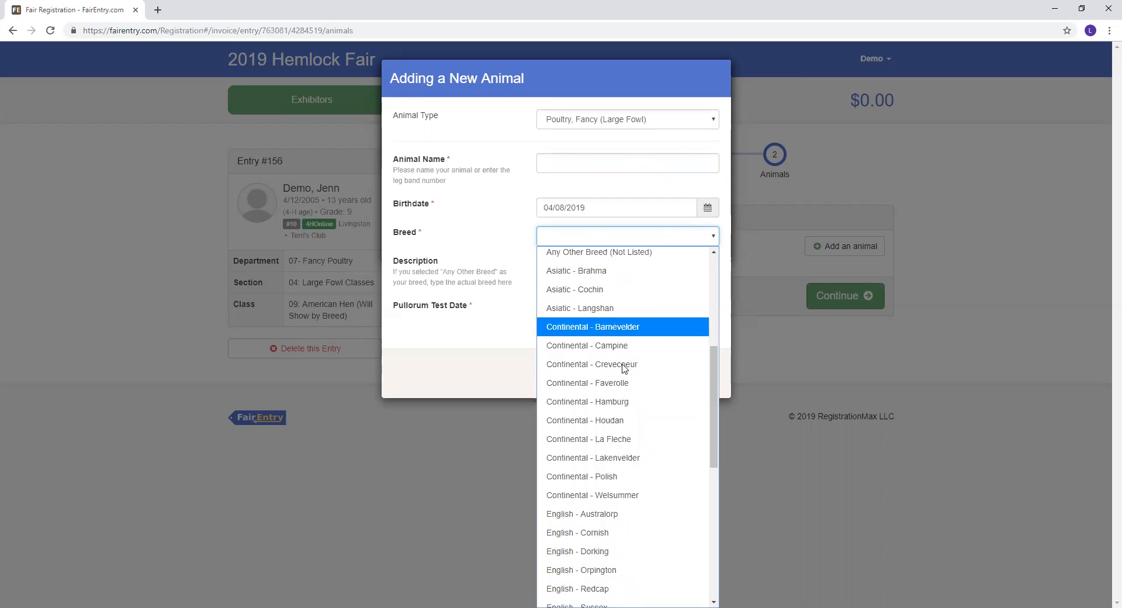
pyautogui.scroll(2, 625, 373)
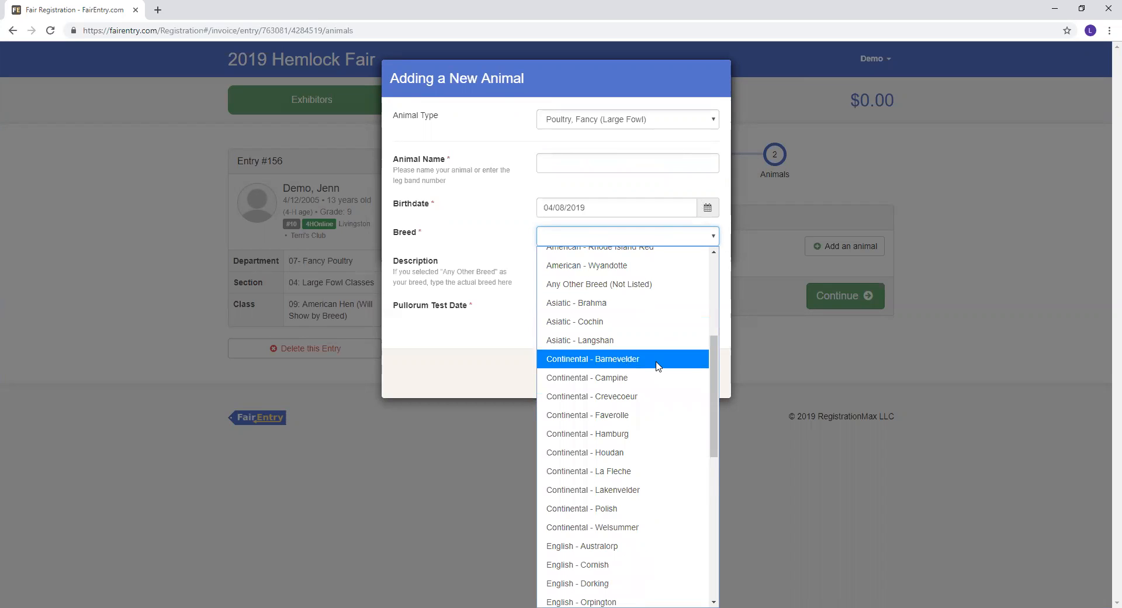
pyautogui.scroll(2, 657, 367)
pyautogui.scroll(2, 666, 389)
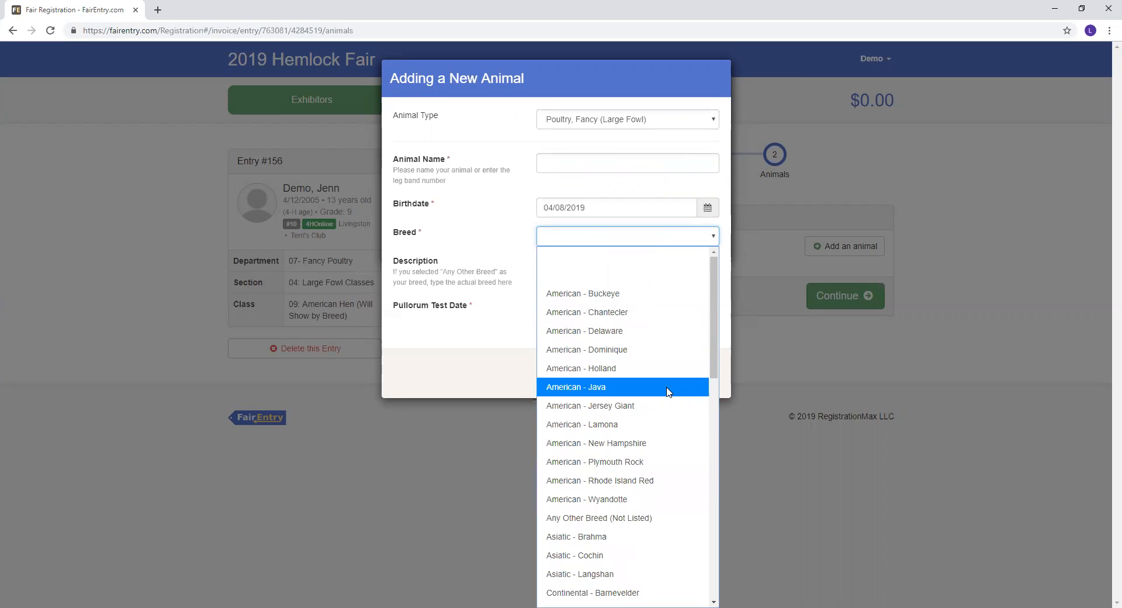
pyautogui.scroll(-2, 658, 408)
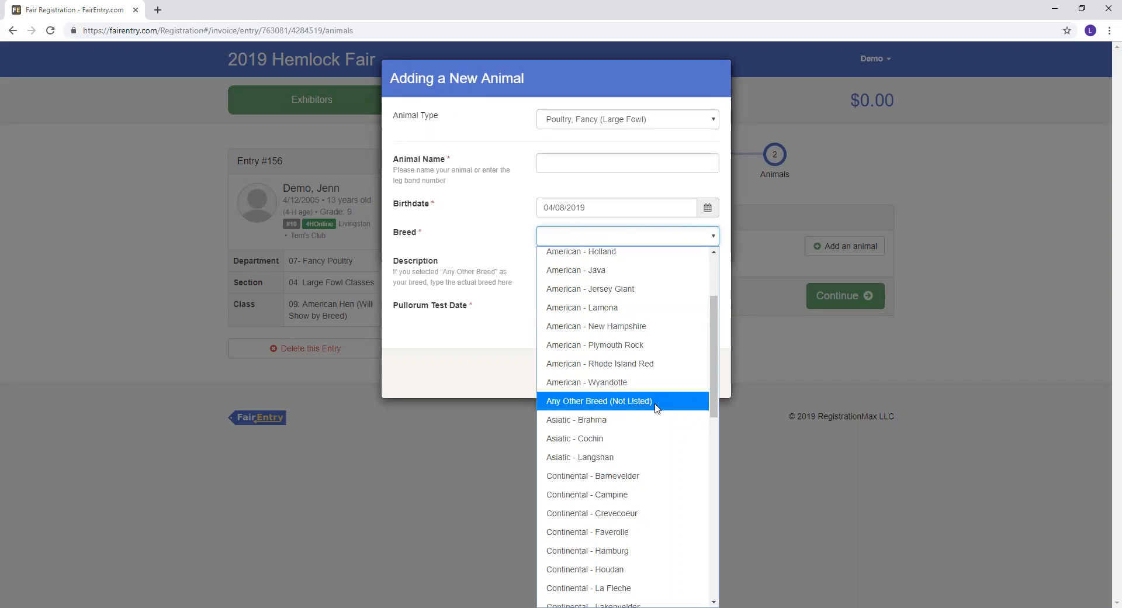
pyautogui.click(657, 401)
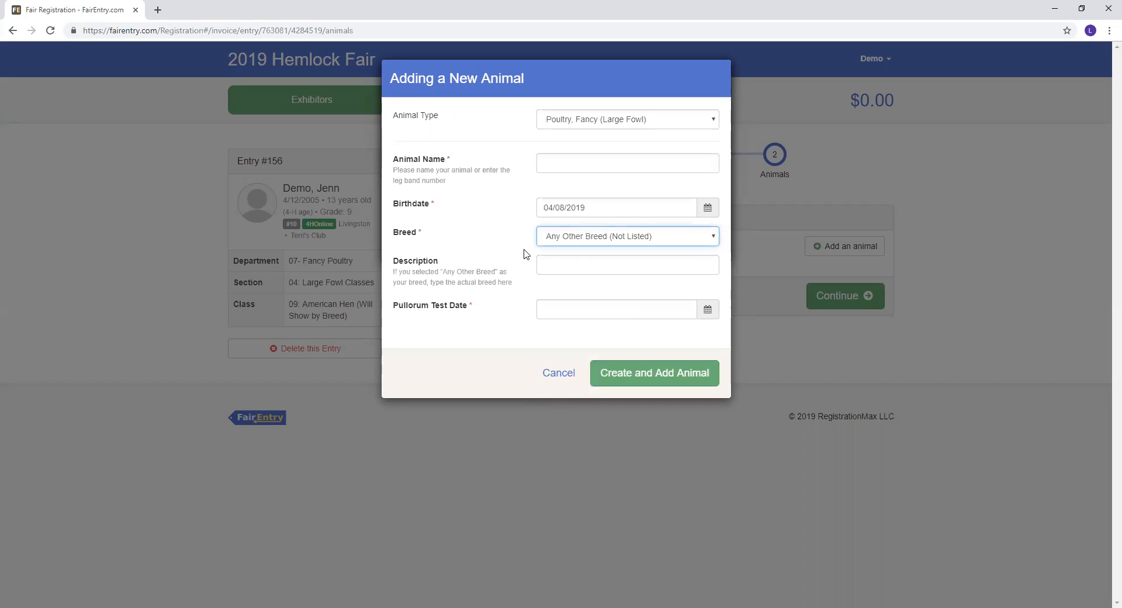
# Step: Set the fowl's Pullorum test date to 04/15/2019 and name the animal Red, leaving the description empty
pyautogui.click(567, 265)
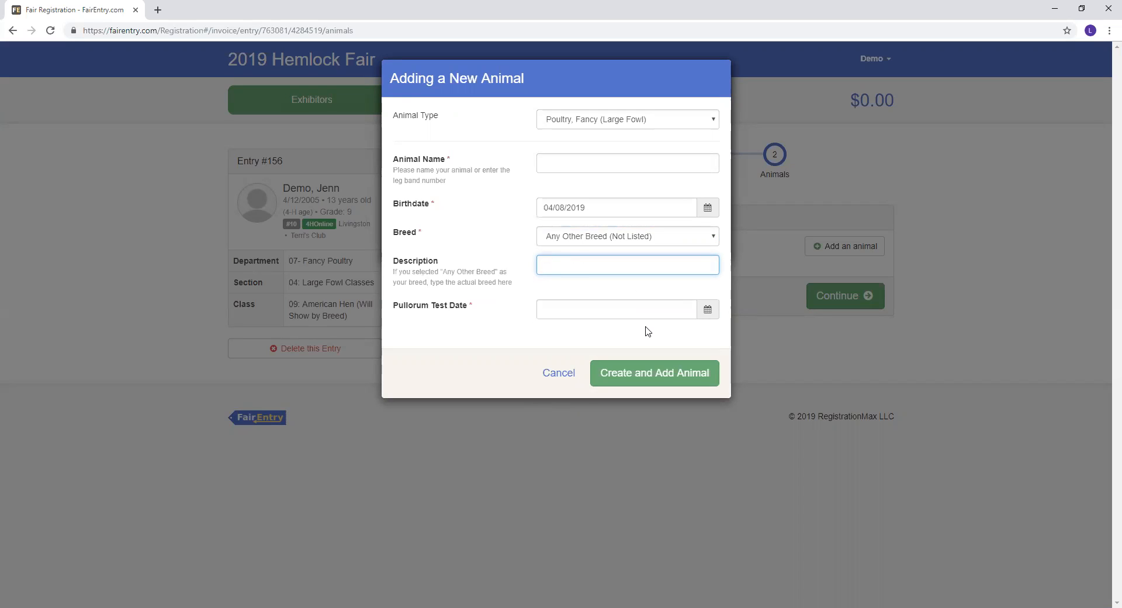
pyautogui.click(707, 310)
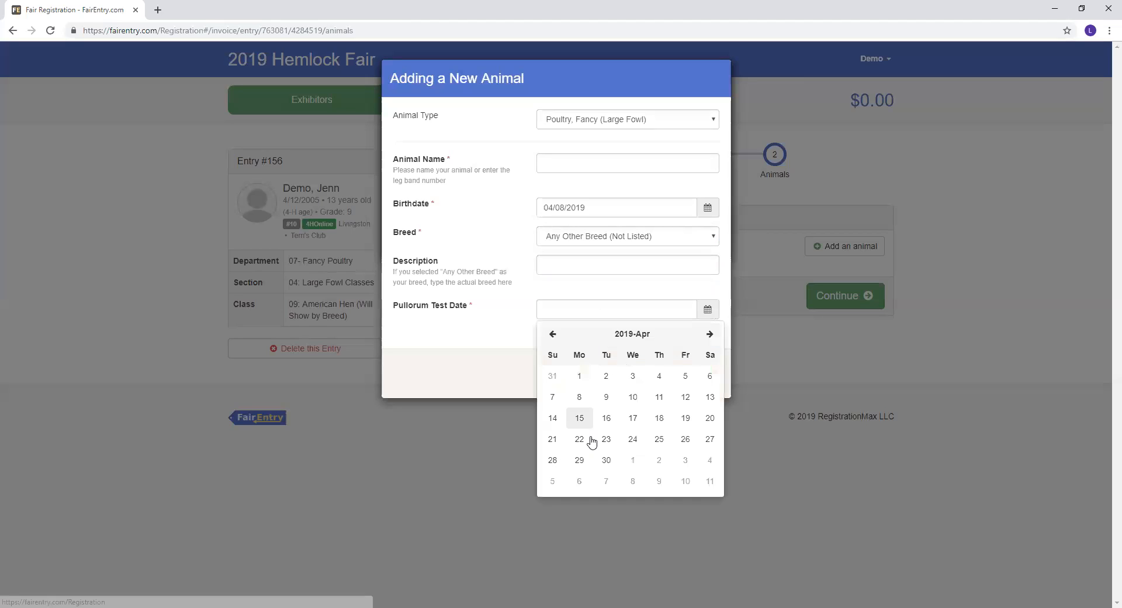
pyautogui.click(579, 417)
pyautogui.click(591, 165)
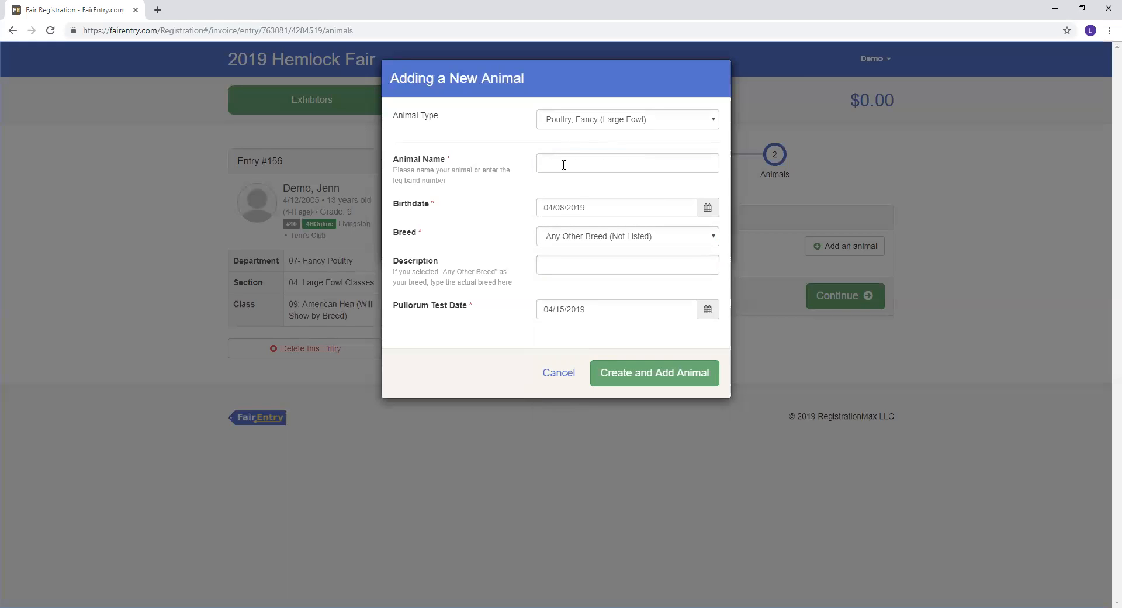
pyautogui.write('Red')
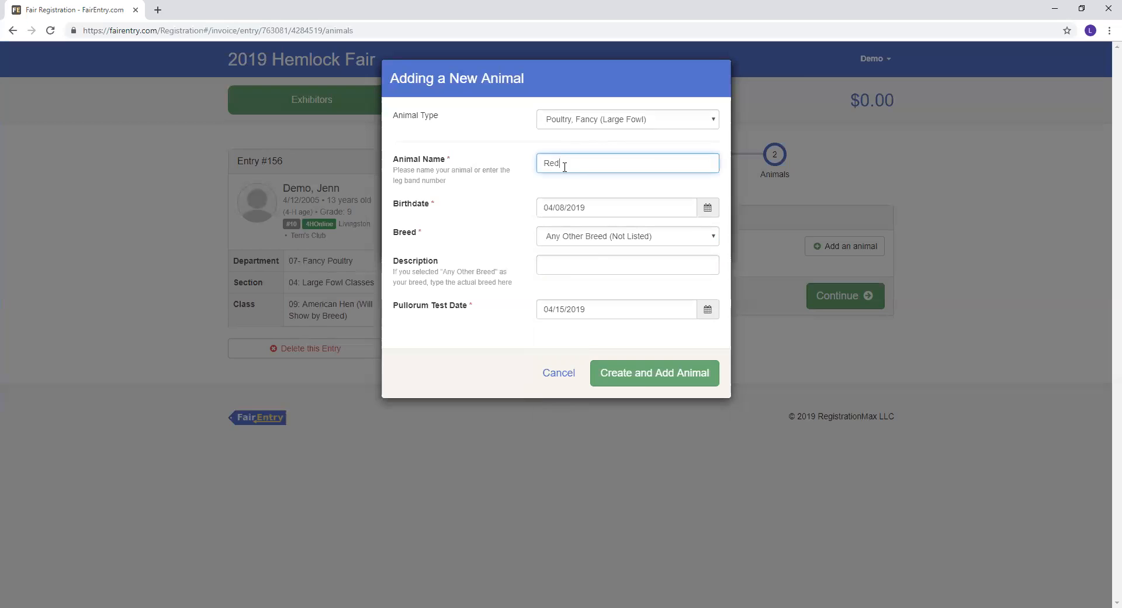
# Step: Create and add the fowl to the American Hen entry and finish the entry
pyautogui.click(640, 378)
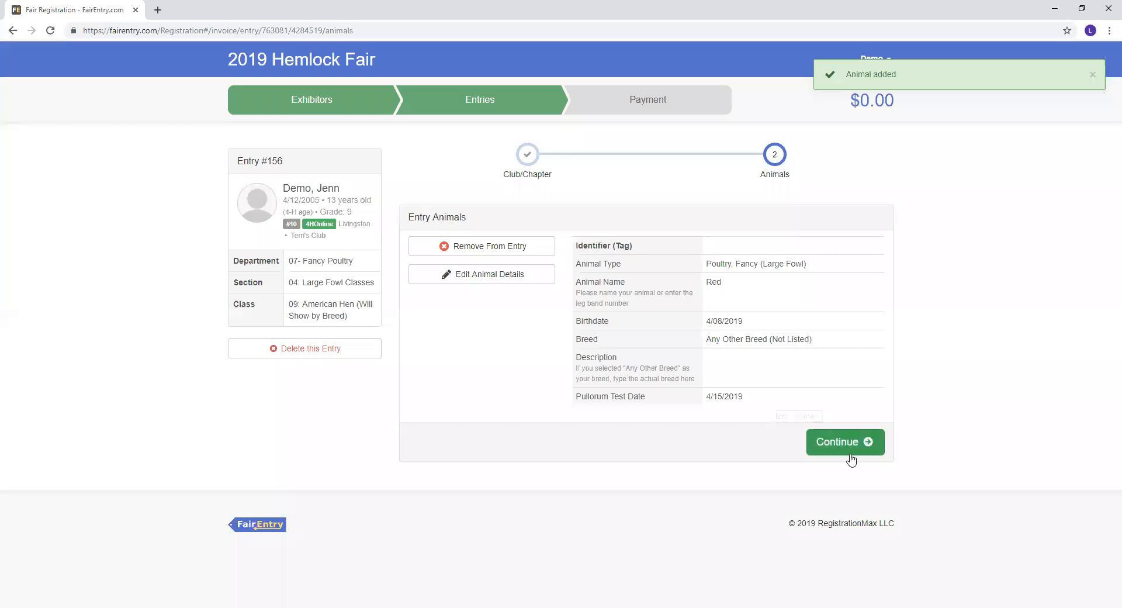
pyautogui.click(849, 451)
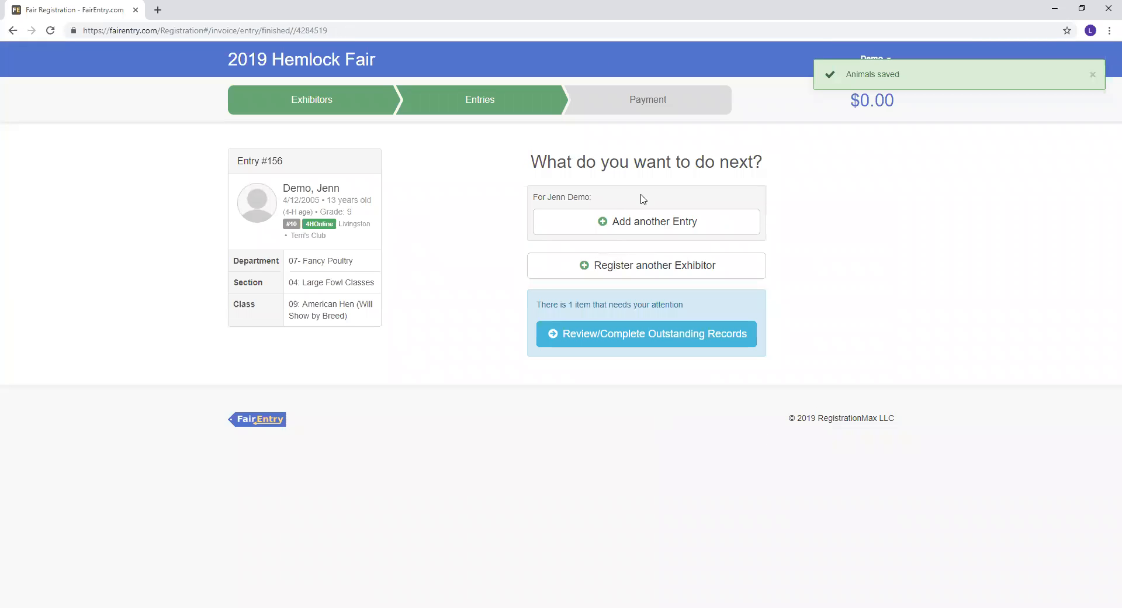
# Step: Start another entry in department 01- Dairy, section 04: Dairy Bred & Owned, class 25: Bred & Owned
pyautogui.click(618, 222)
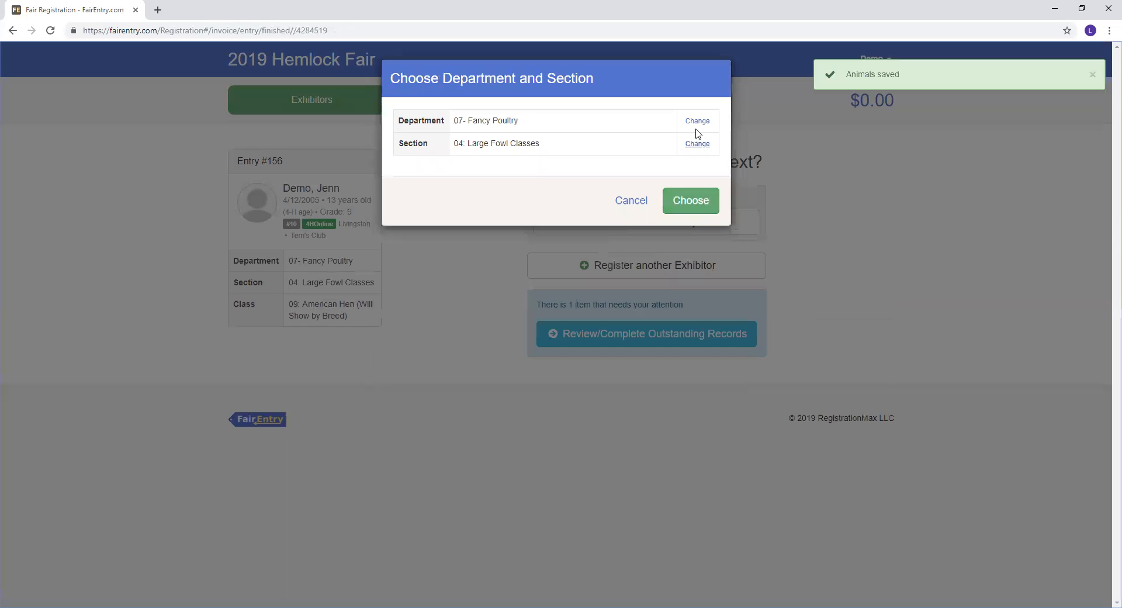
pyautogui.click(699, 120)
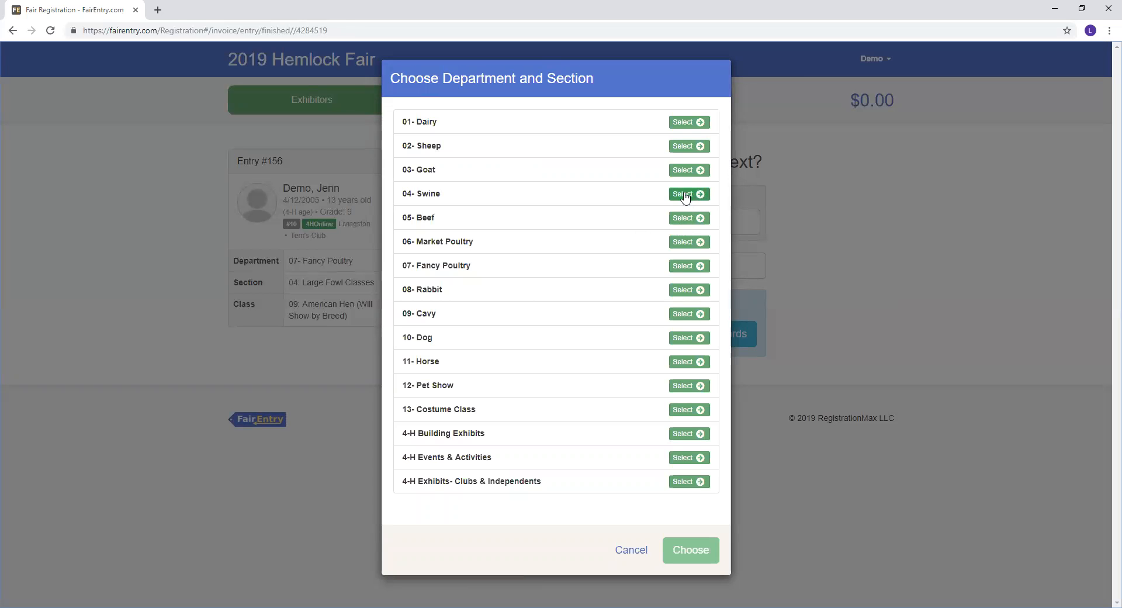
pyautogui.click(688, 123)
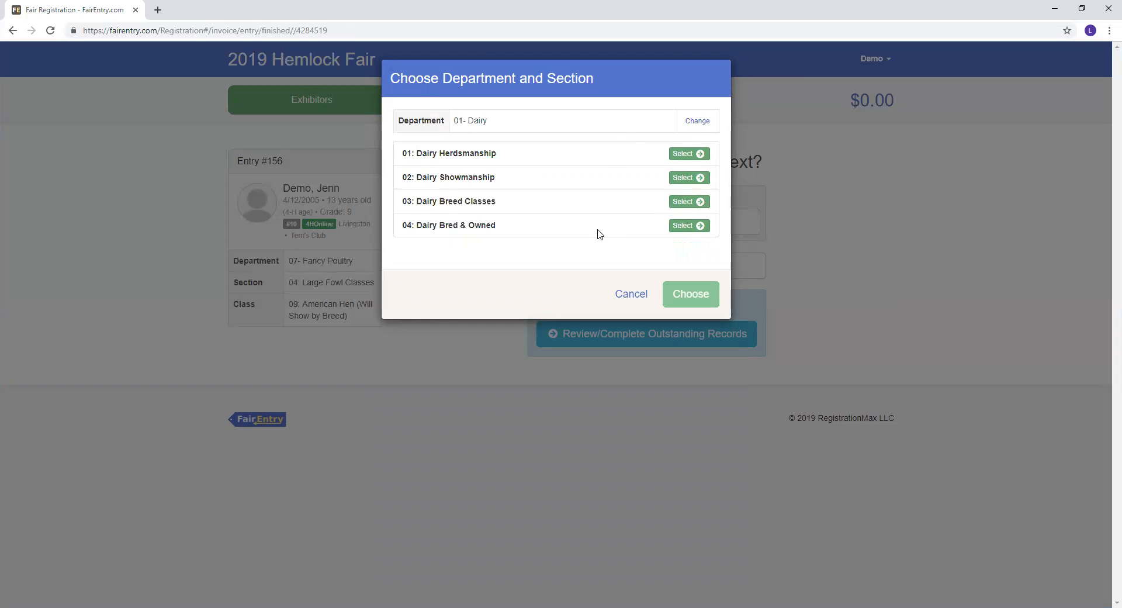
pyautogui.click(697, 229)
pyautogui.click(698, 202)
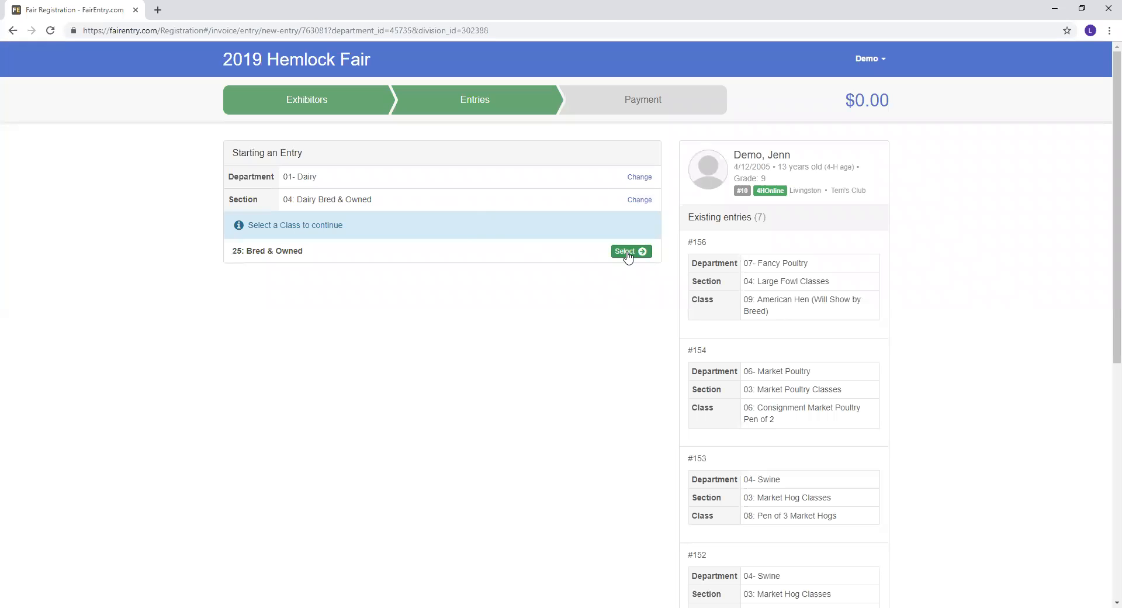
pyautogui.click(628, 257)
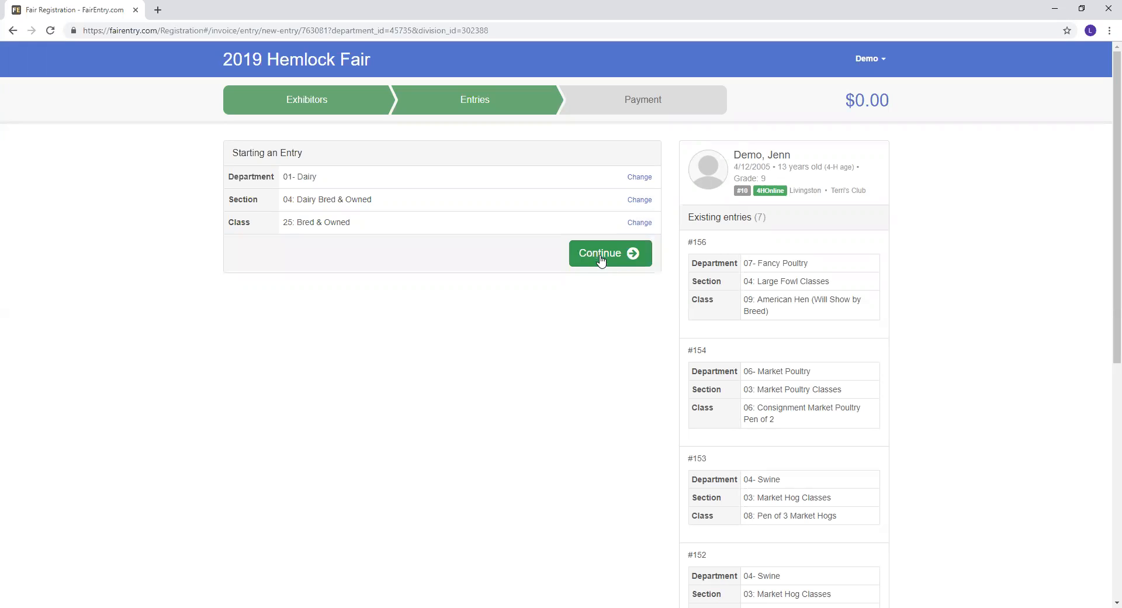
pyautogui.click(601, 259)
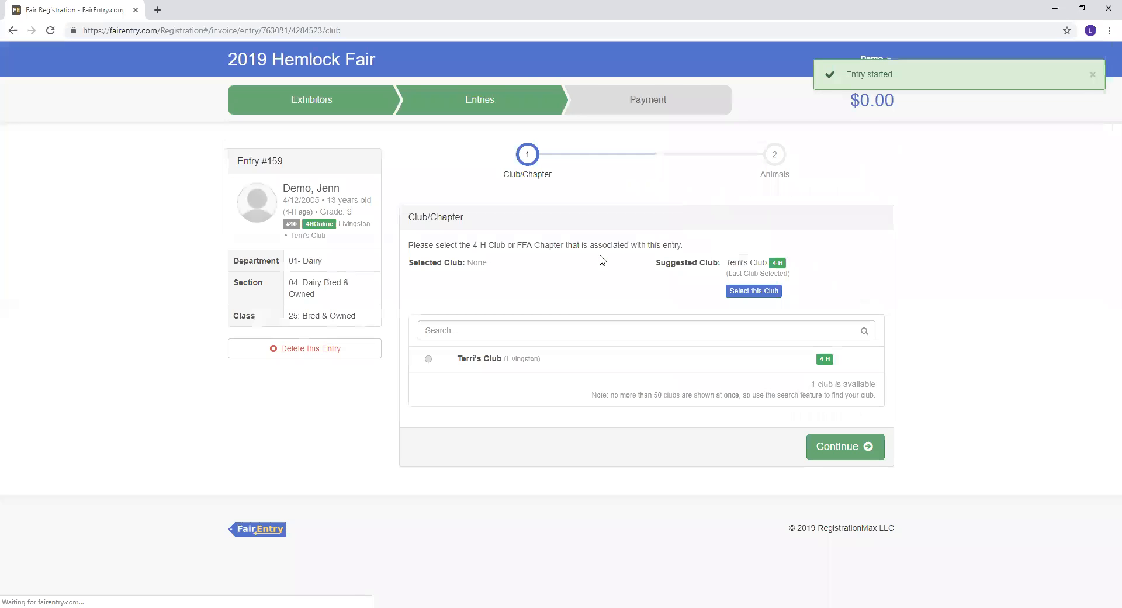
# Step: Assign the suggested 4-H club to the Bred & Owned entry and add the first existing dairy cattle record with tag 58
pyautogui.click(752, 291)
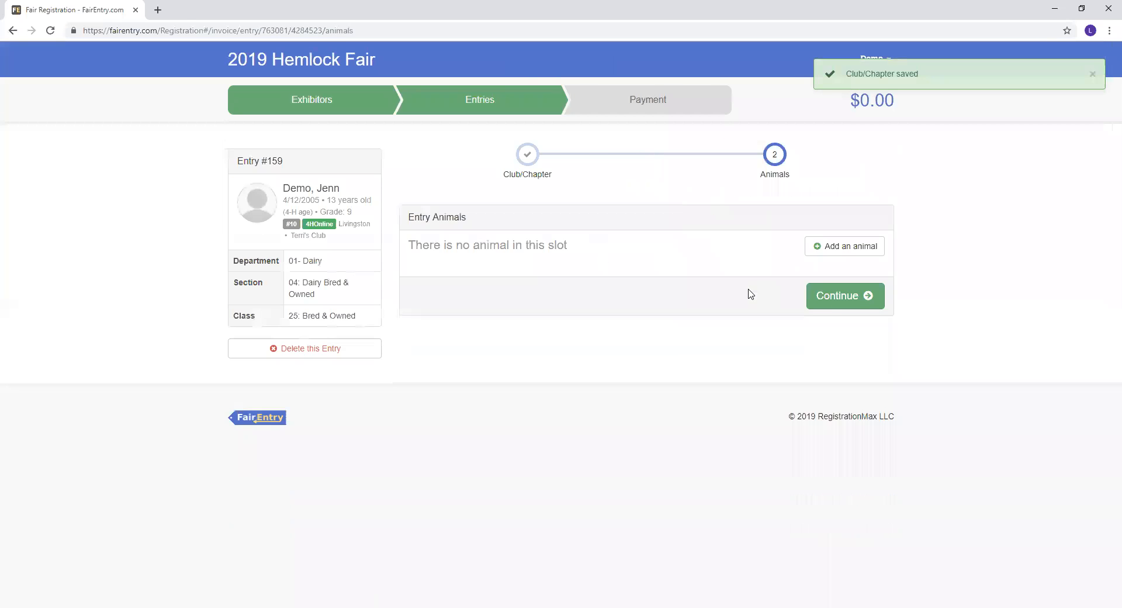
pyautogui.click(857, 252)
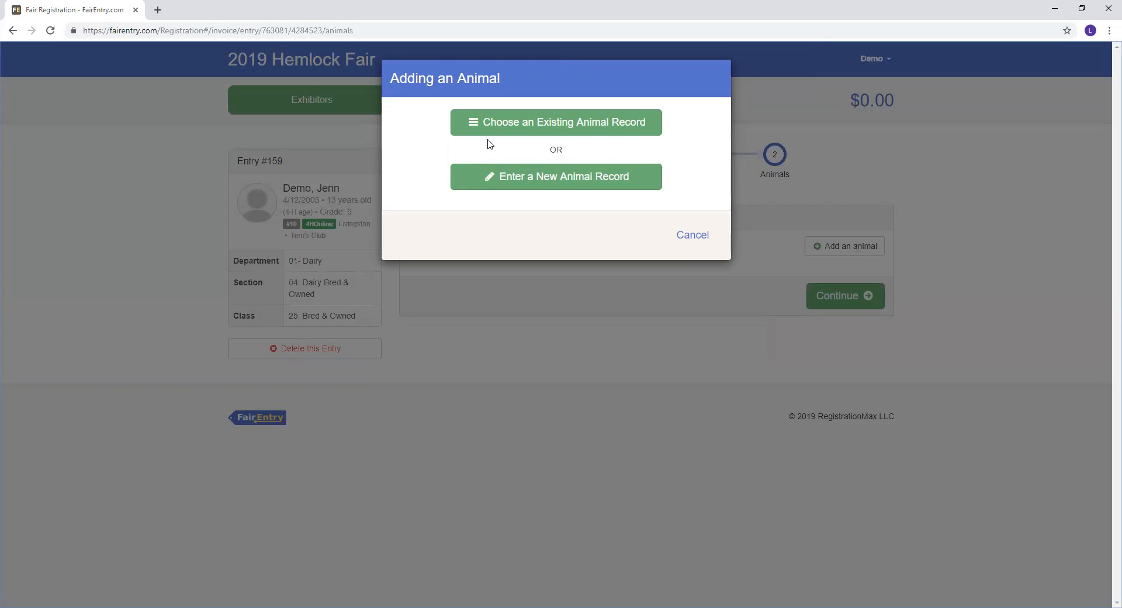
pyautogui.click(562, 124)
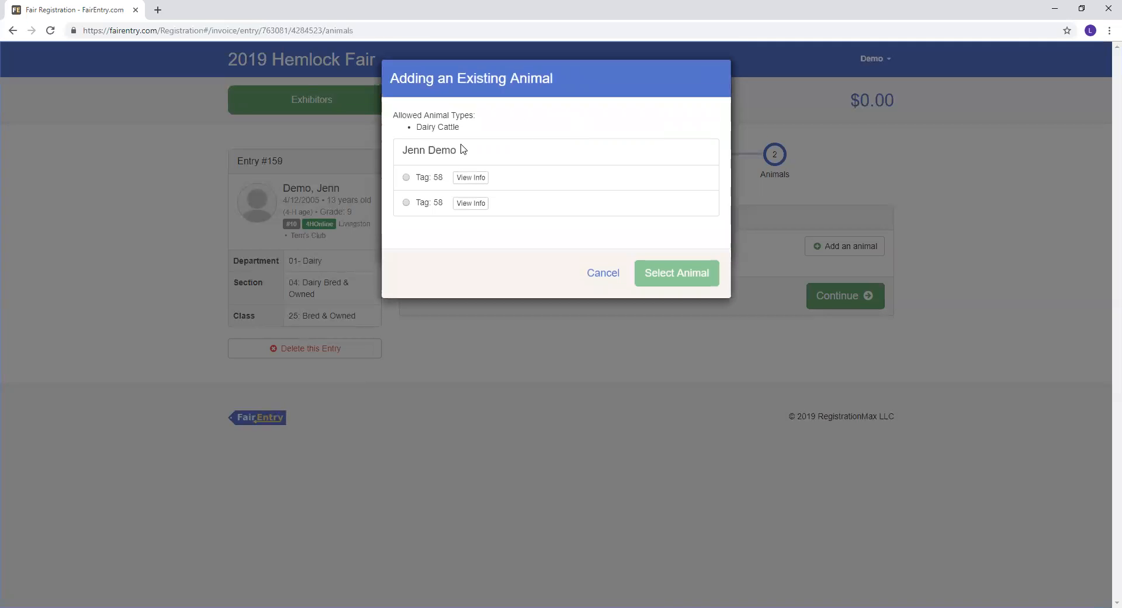
pyautogui.click(407, 179)
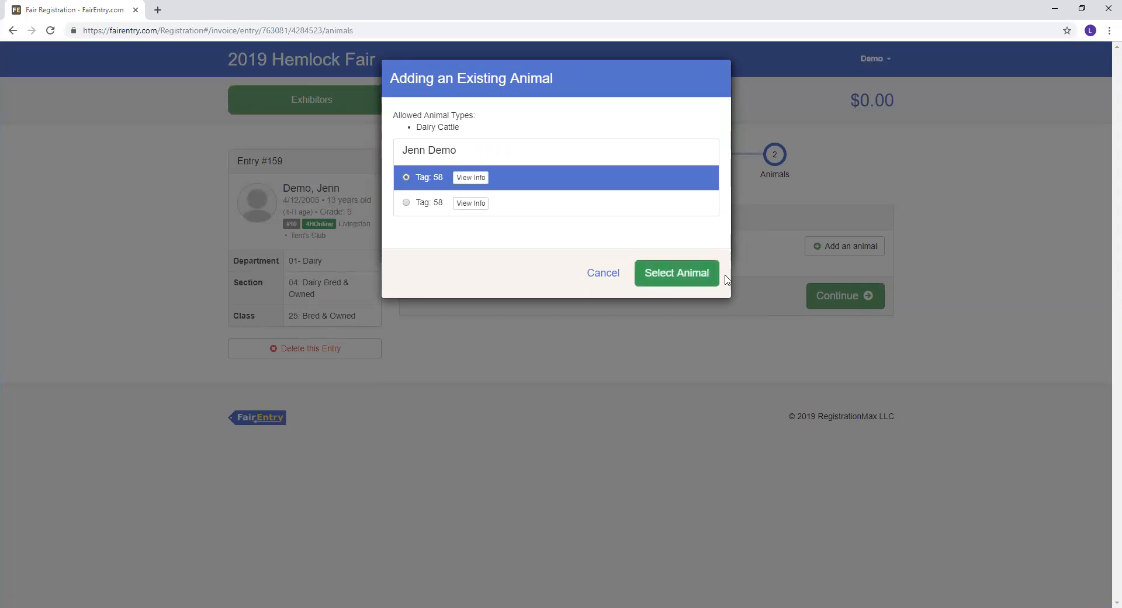
pyautogui.click(678, 274)
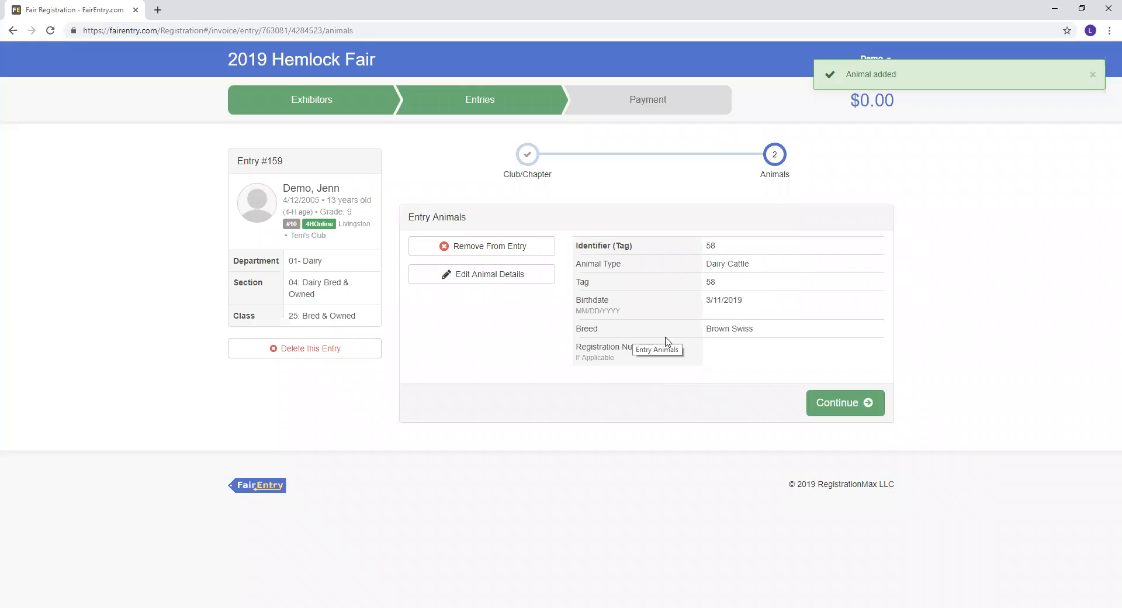
# Step: Open the added dairy animal's details for editing, cancel without changes, and finish the Bred & Owned entry
pyautogui.click(515, 272)
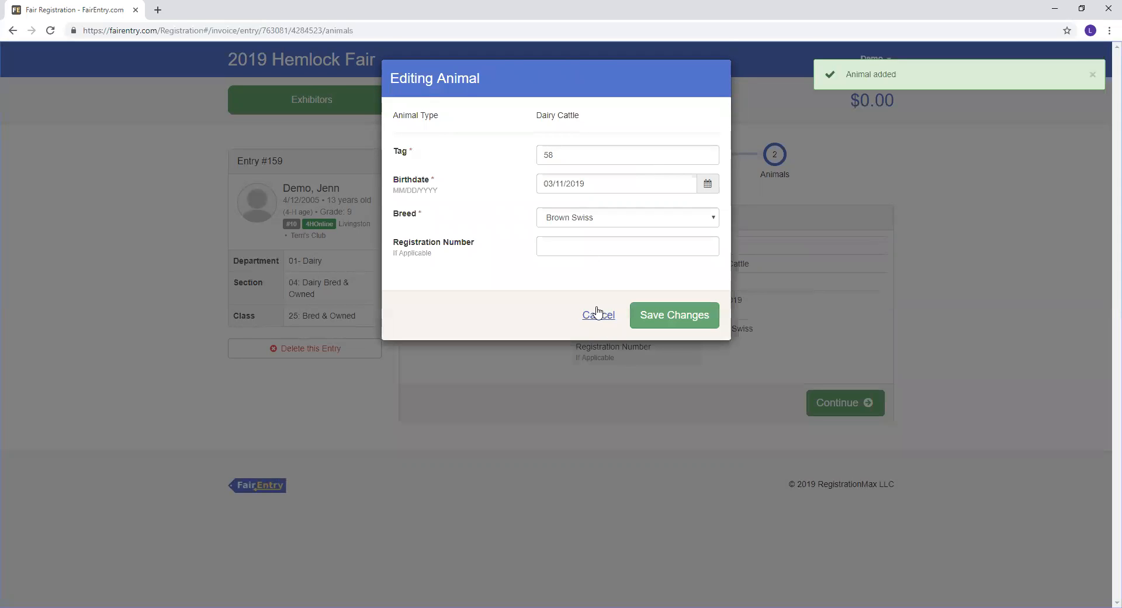
pyautogui.click(598, 315)
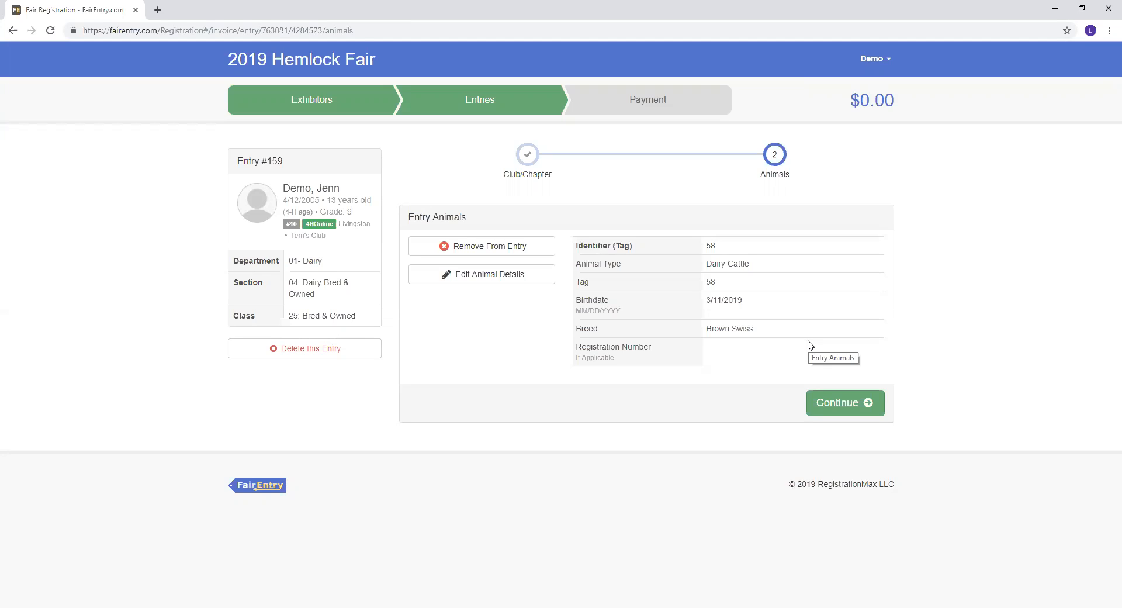
pyautogui.click(834, 403)
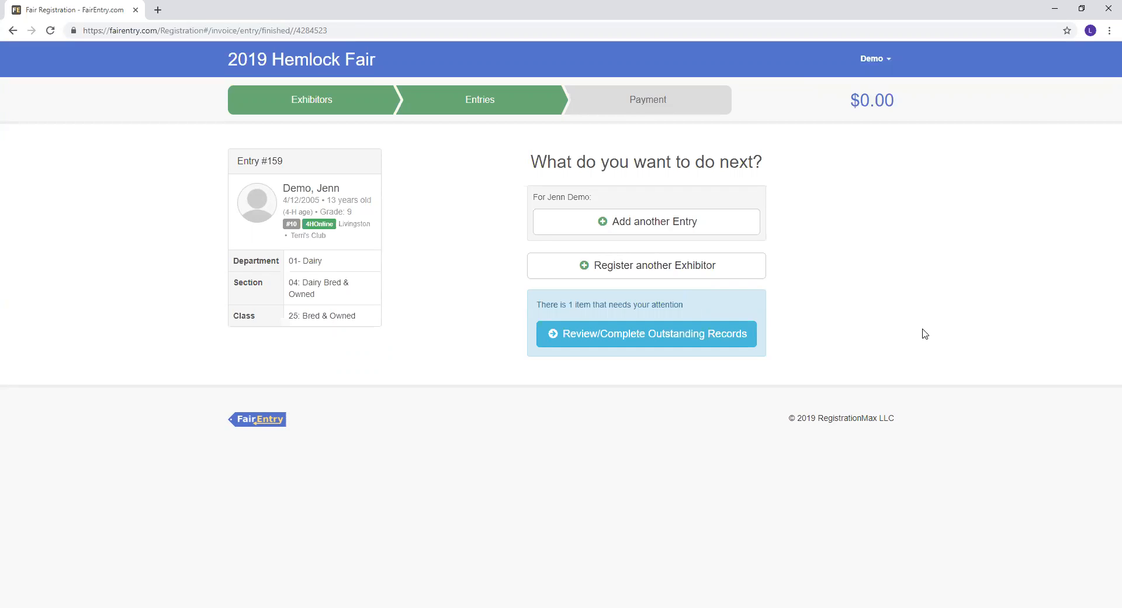
# Step: Start registering another exhibitor
pyautogui.click(628, 268)
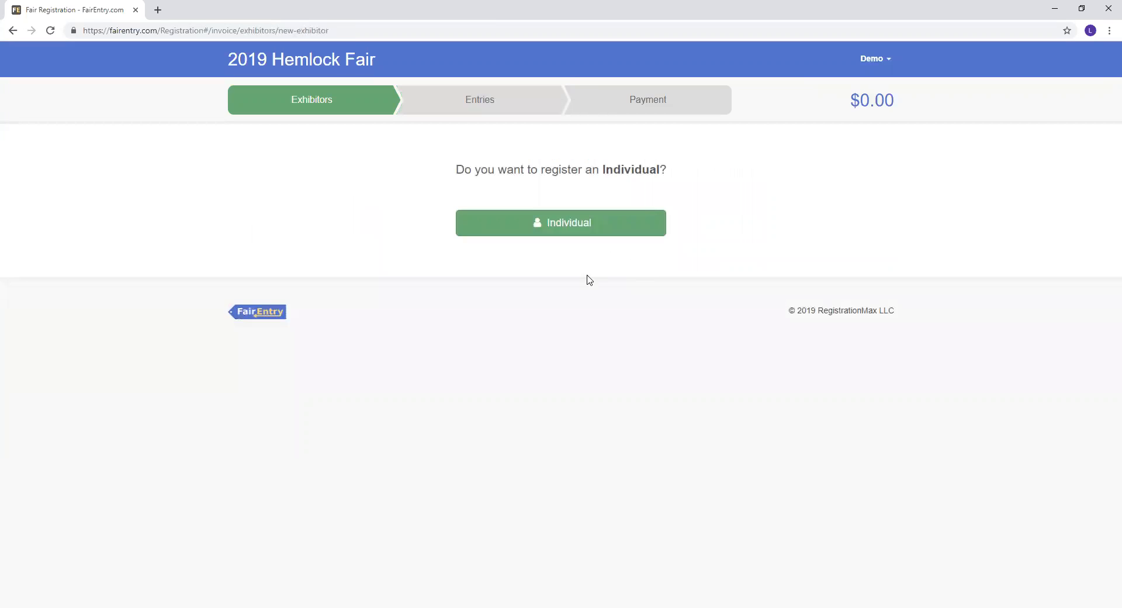